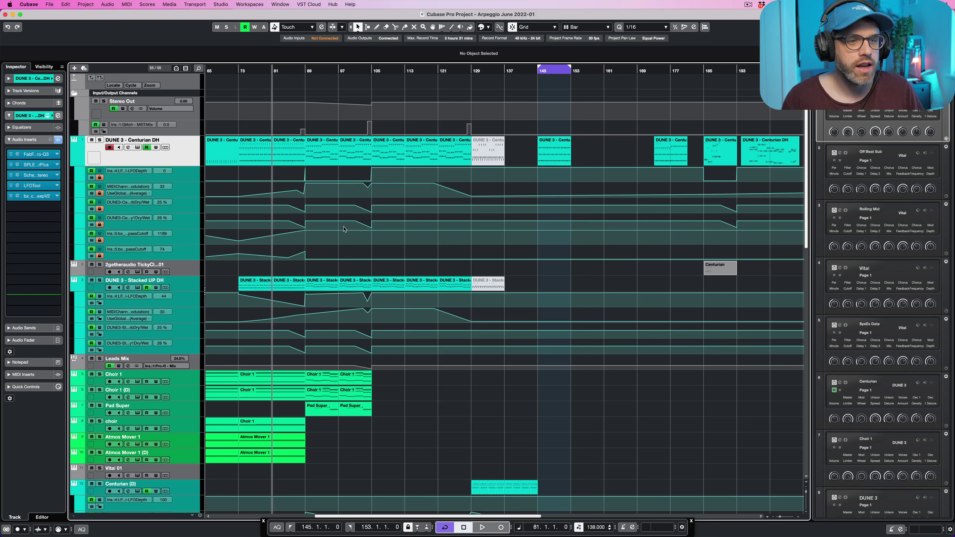
Step: Play the arrangement from bar 97 to hear the finished Centurian DH arpeggio
{"action": "left_click", "coordinate": [339, 70]}
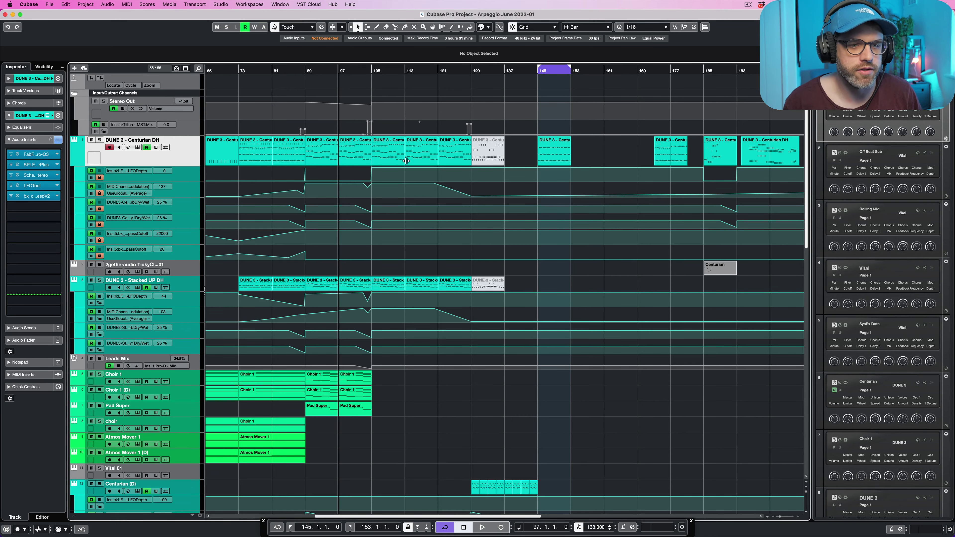
{"action": "scroll", "coordinate": [437, 195], "scroll_direction": "down", "scroll_amount": 15}
{"action": "scroll", "coordinate": [437, 196], "scroll_direction": "up", "scroll_amount": 20}
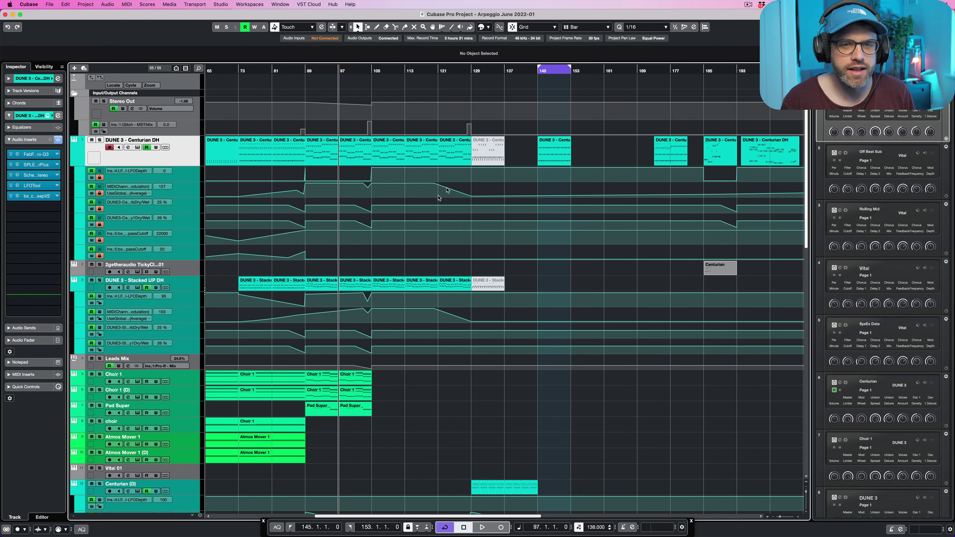
{"action": "left_click", "coordinate": [567, 149]}
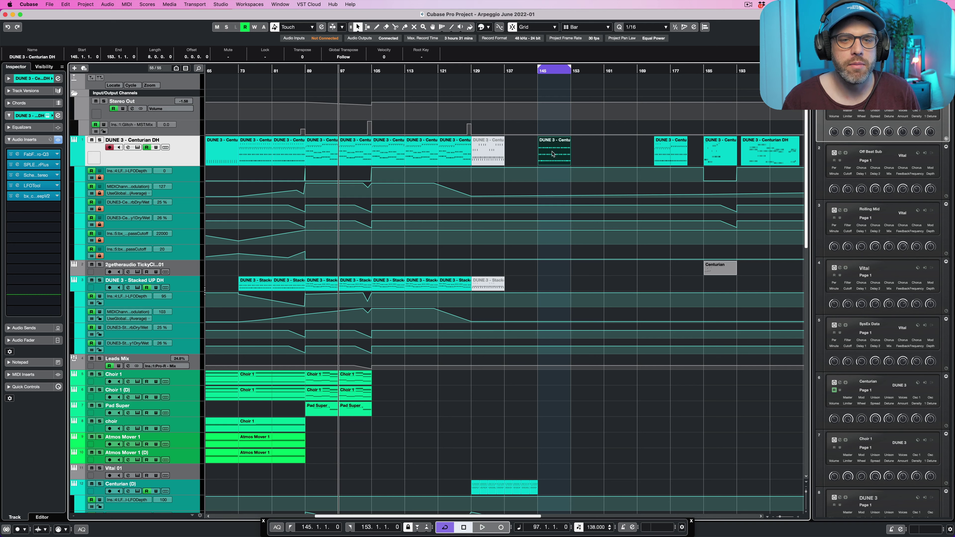
{"action": "left_click", "coordinate": [342, 82]}
{"action": "key", "text": "space"}
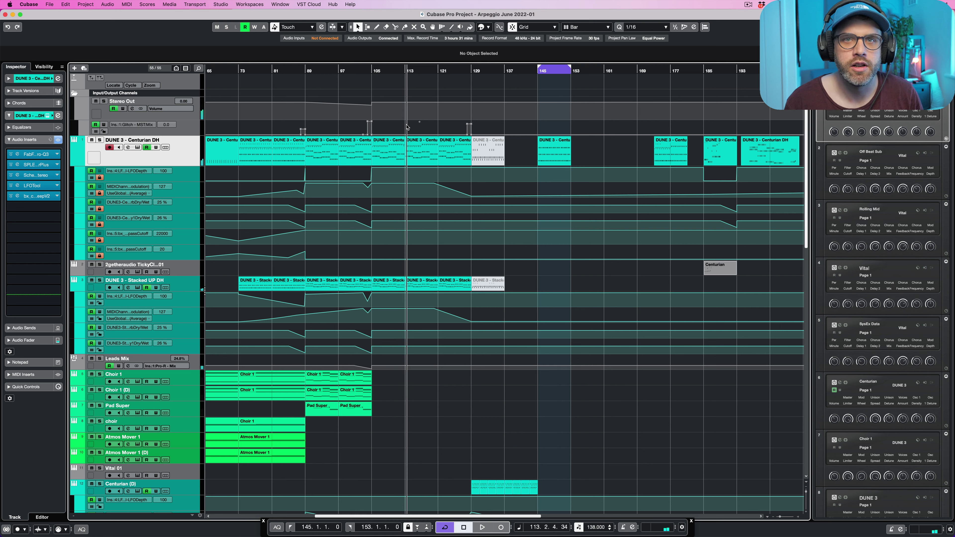
Step: Move the playhead to the start of the Centurian DH clip at bar 145 and open that clip in the Key Editor
{"action": "left_click", "coordinate": [555, 152]}
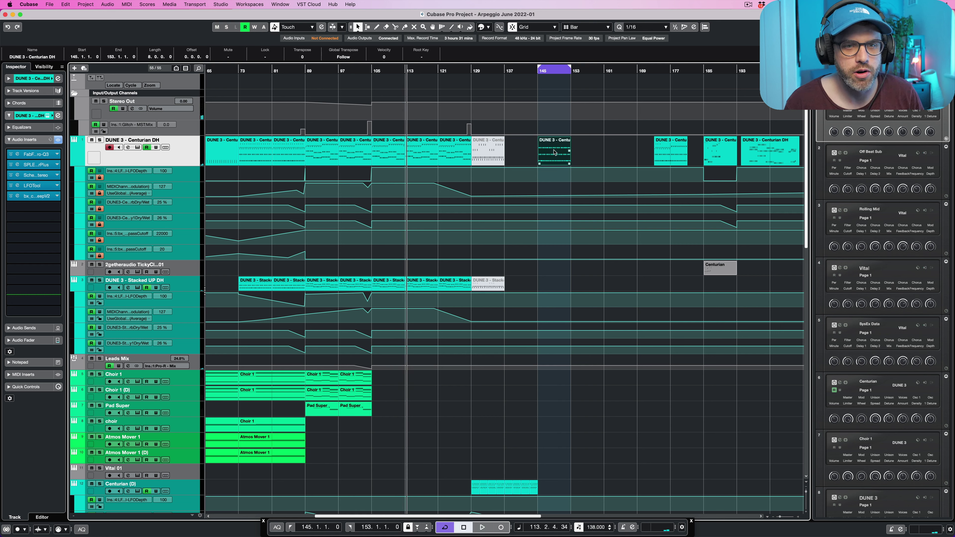
{"action": "key", "text": "l"}
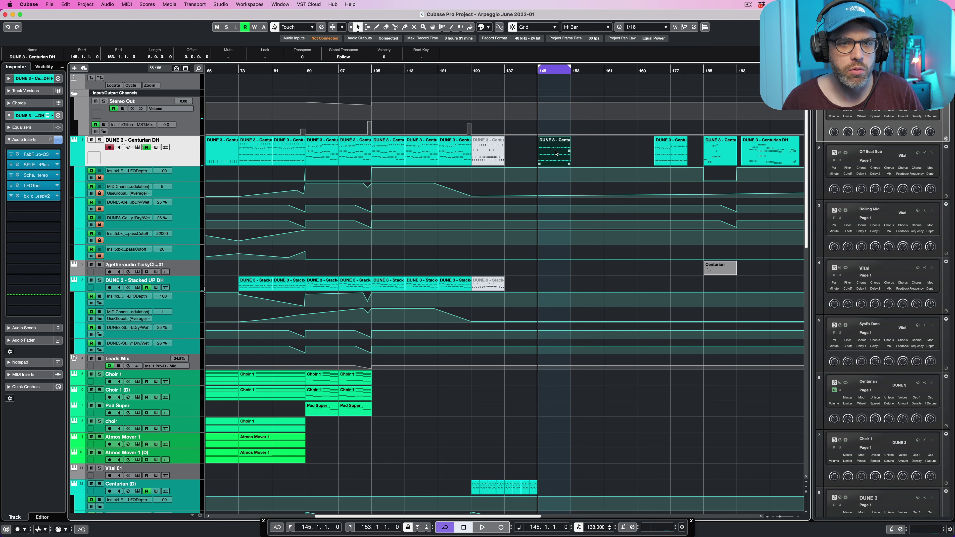
{"action": "double_click", "coordinate": [557, 152]}
{"action": "scroll", "coordinate": [542, 186], "scroll_direction": "down", "scroll_amount": 5}
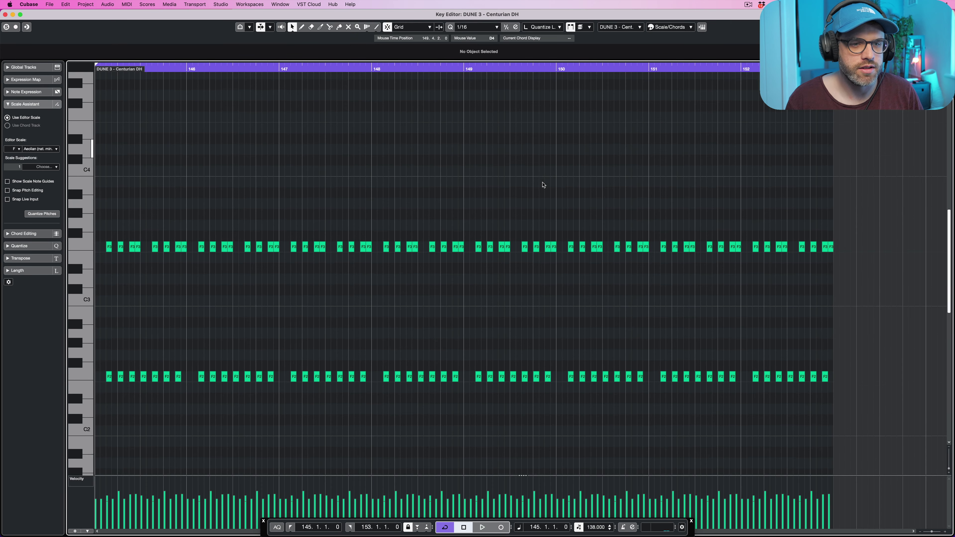
Step: Examine the clip's F1, F2 and F3 note rows across bars 145 to 152
{"action": "scroll", "coordinate": [543, 184], "scroll_direction": "up", "scroll_amount": 2}
{"action": "scroll", "coordinate": [544, 185], "scroll_direction": "up", "scroll_amount": 3}
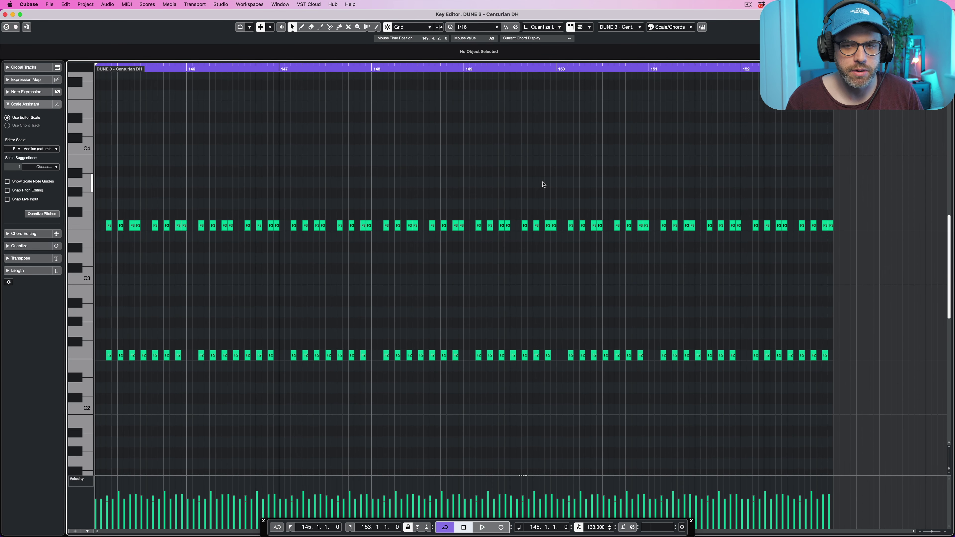
{"action": "scroll", "coordinate": [543, 185], "scroll_direction": "down", "scroll_amount": 2}
{"action": "scroll", "coordinate": [543, 185], "scroll_direction": "up", "scroll_amount": 1}
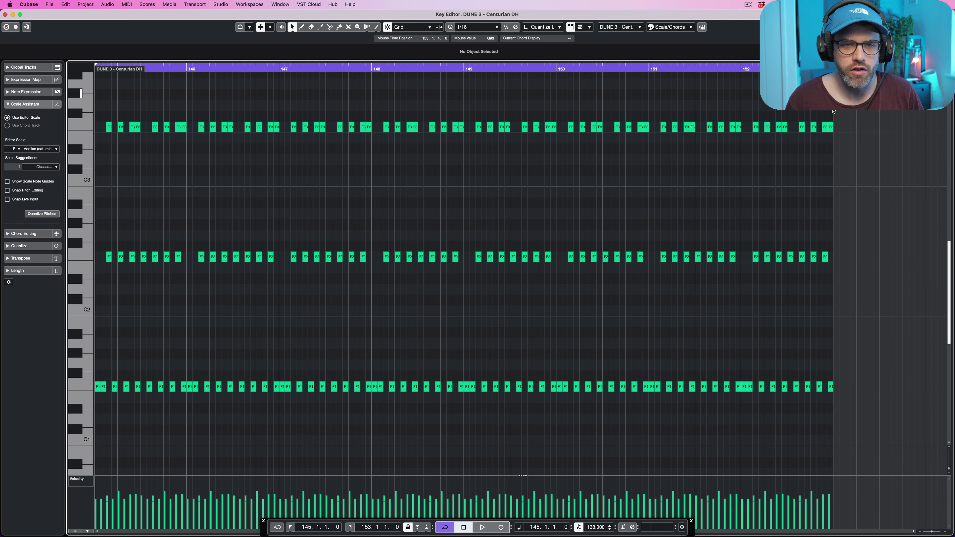
{"action": "left_click_drag", "start_coordinate": [852, 97], "coordinate": [100, 157]}
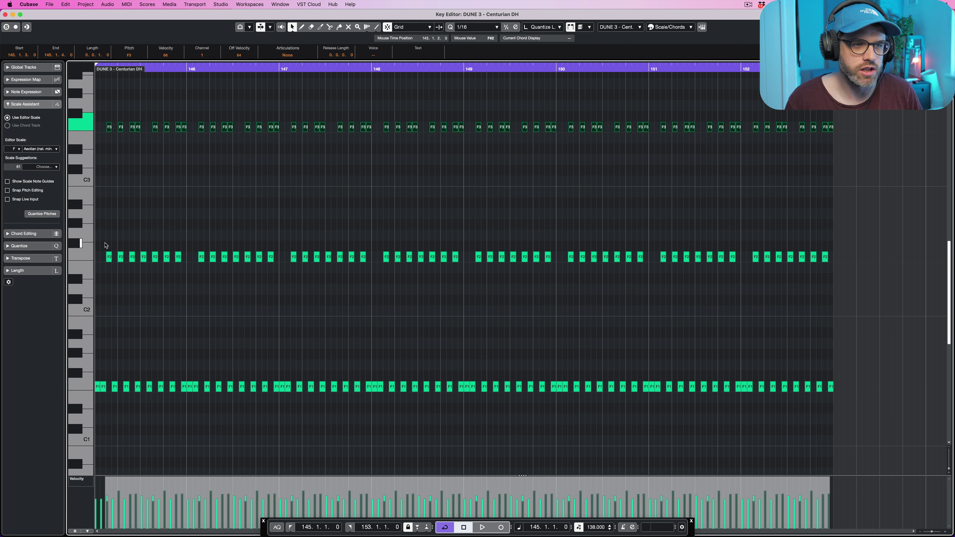
{"action": "left_click_drag", "start_coordinate": [100, 238], "coordinate": [833, 442]}
{"action": "left_click", "coordinate": [363, 220]}
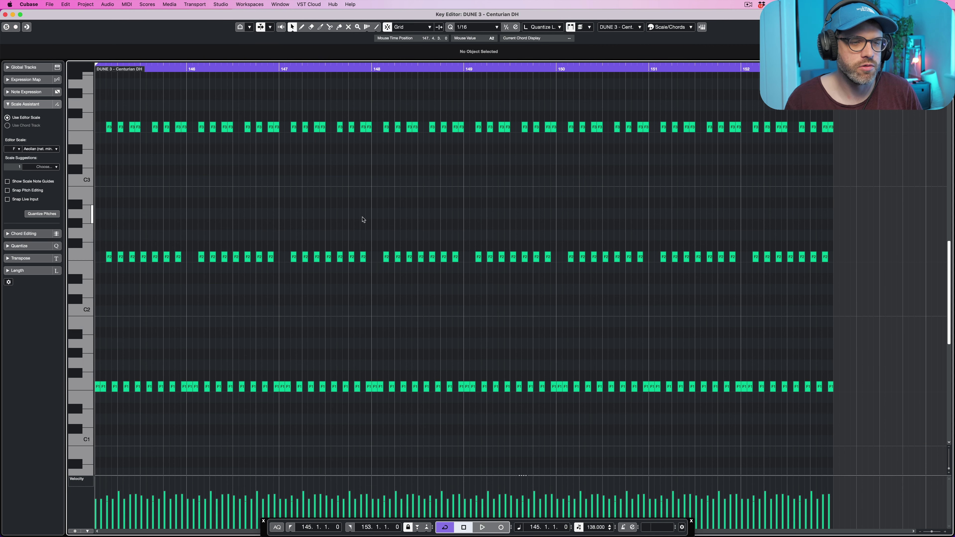
Step: Solo the Centurian DH track, audition the bar 145 pattern and reopen its clip in the Key Editor
{"action": "key", "text": "space"}
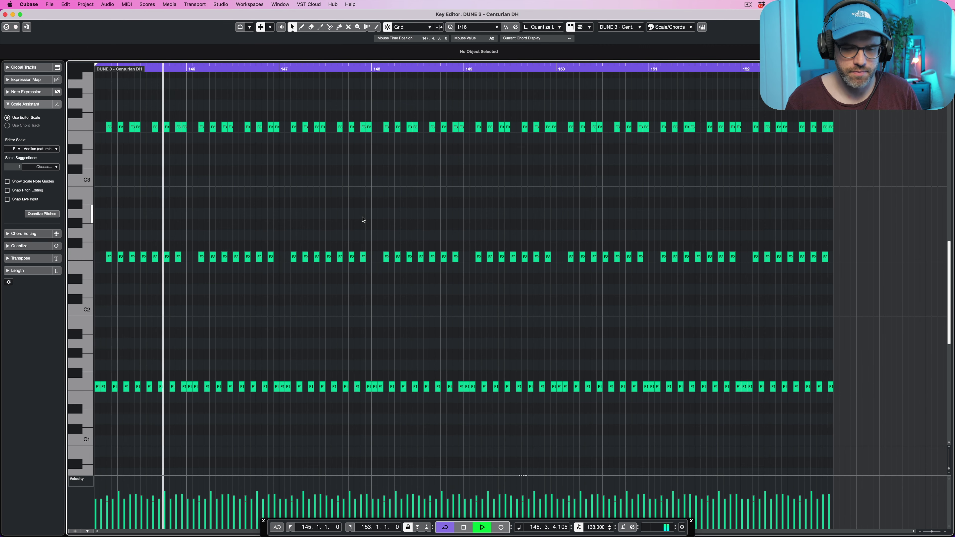
{"action": "key", "text": "space"}
{"action": "key", "text": "super+w"}
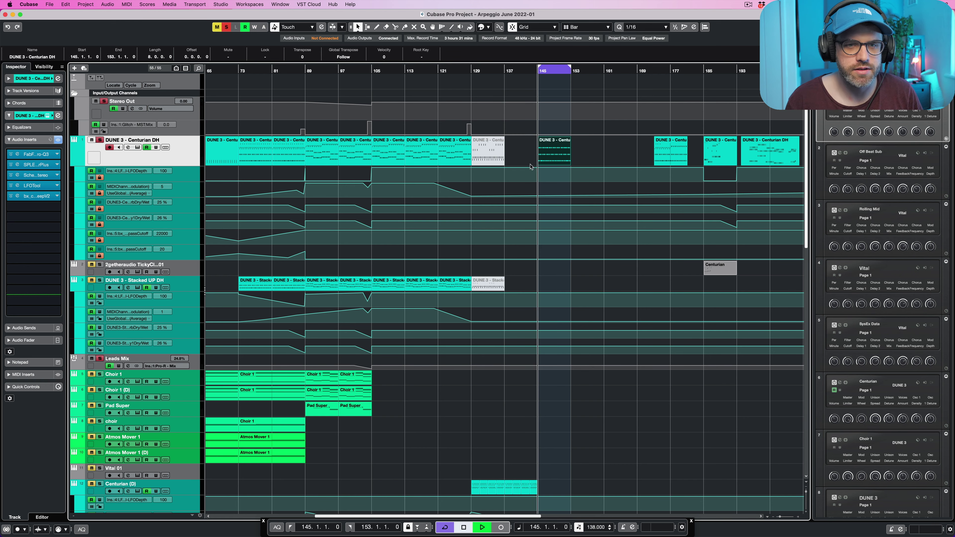
{"action": "key", "text": "space"}
{"action": "double_click", "coordinate": [550, 157]}
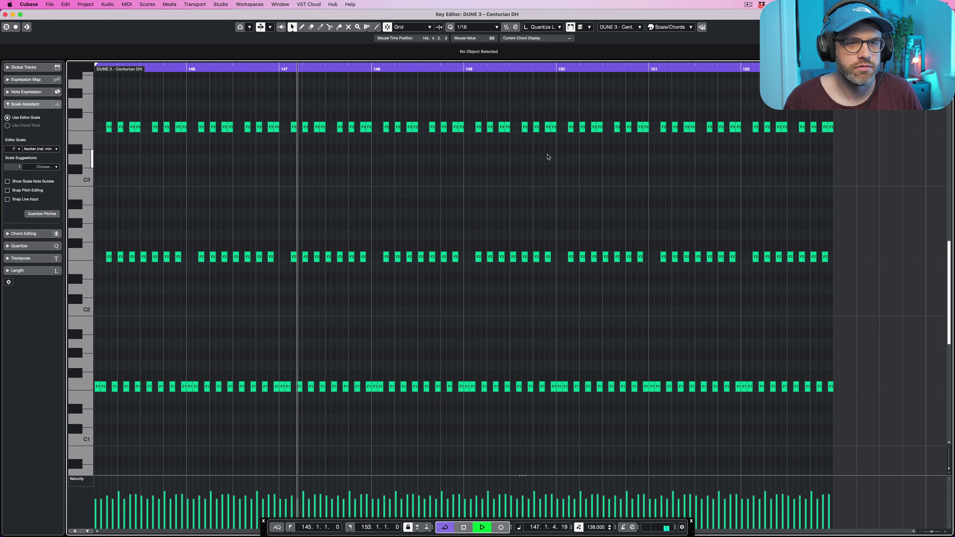
{"action": "key", "text": "space"}
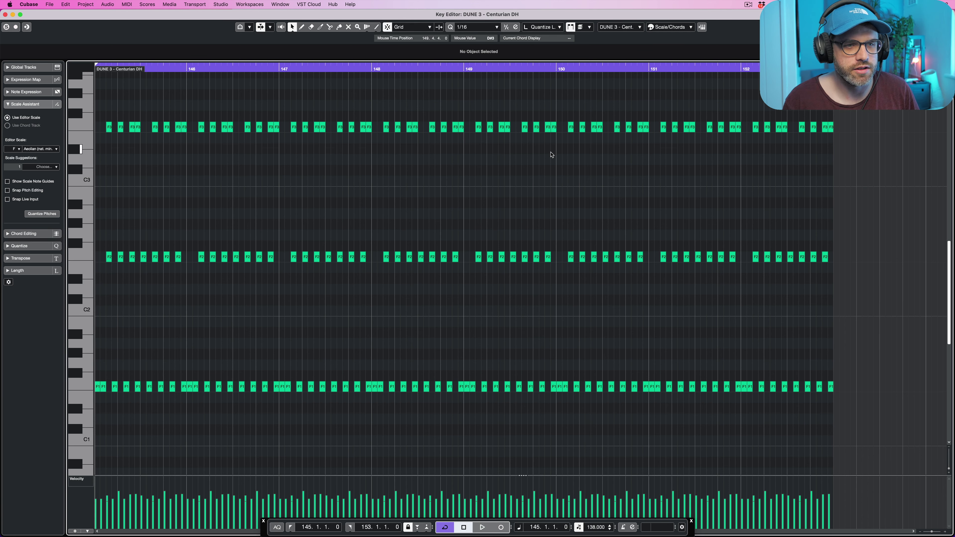
Step: Transpose the column of muted scale reference notes before bar 145 down one octave
{"action": "scroll", "coordinate": [551, 154], "scroll_direction": "left", "scroll_amount": 5}
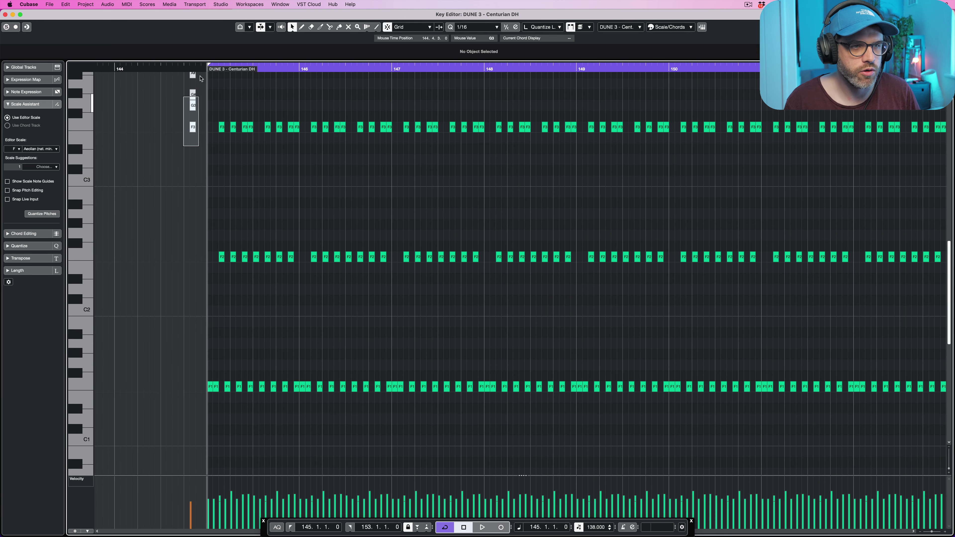
{"action": "scroll", "coordinate": [168, 113], "scroll_direction": "up", "scroll_amount": 5}
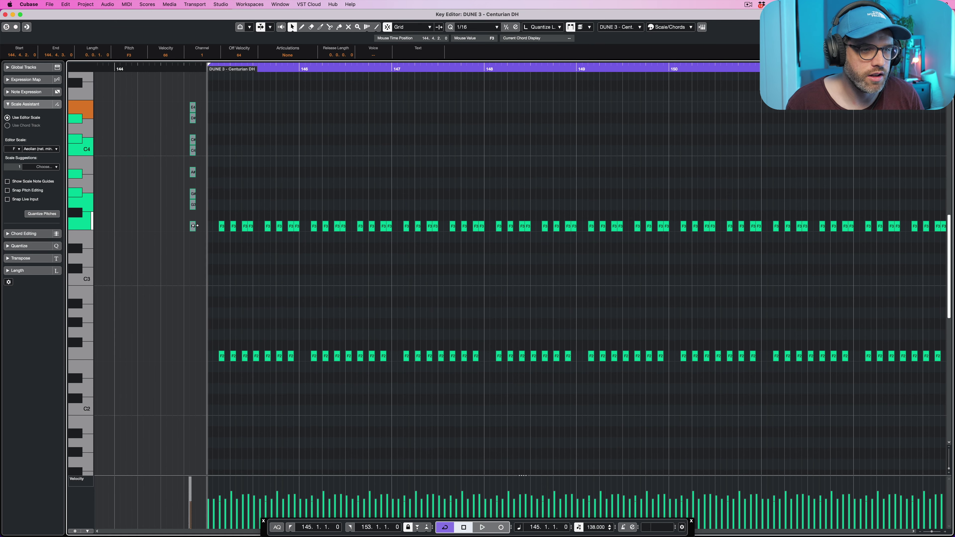
{"action": "key", "text": "shift+Down"}
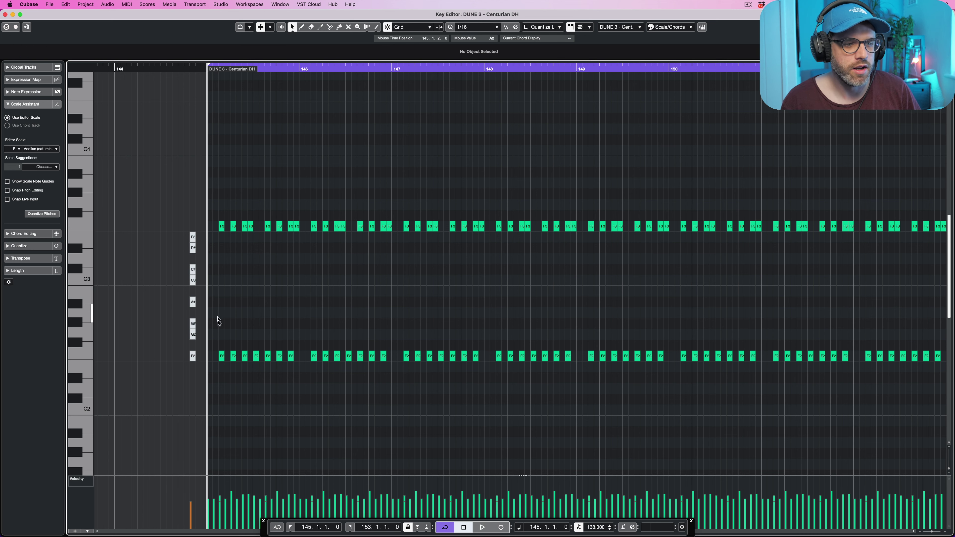
Step: Try raising the lowest muted reference note from F2 by a semitone, and undo the change
{"action": "left_click", "coordinate": [193, 356]}
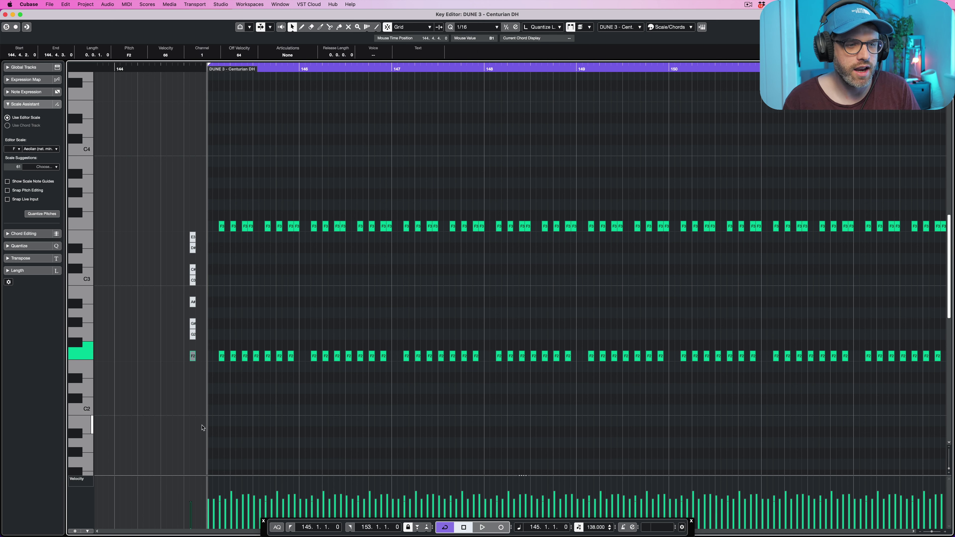
{"action": "key", "text": "Up"}
{"action": "left_click", "coordinate": [216, 348]}
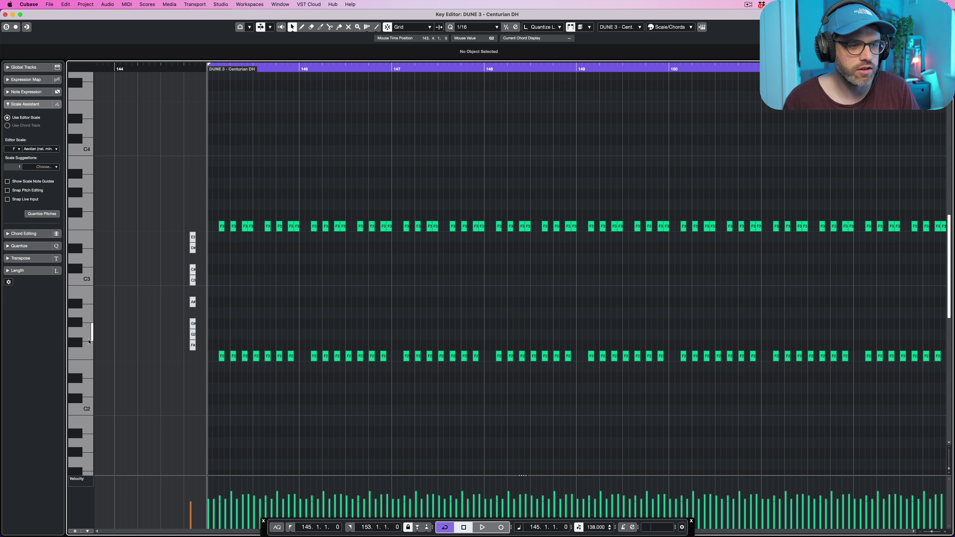
{"action": "key", "text": "ctrl+z"}
Step: Try raising four F2 notes in the middle of bar 145 by a semitone, and return them to F2
{"action": "left_click_drag", "start_coordinate": [281, 337], "coordinate": [240, 380]}
{"action": "key", "text": "Up"}
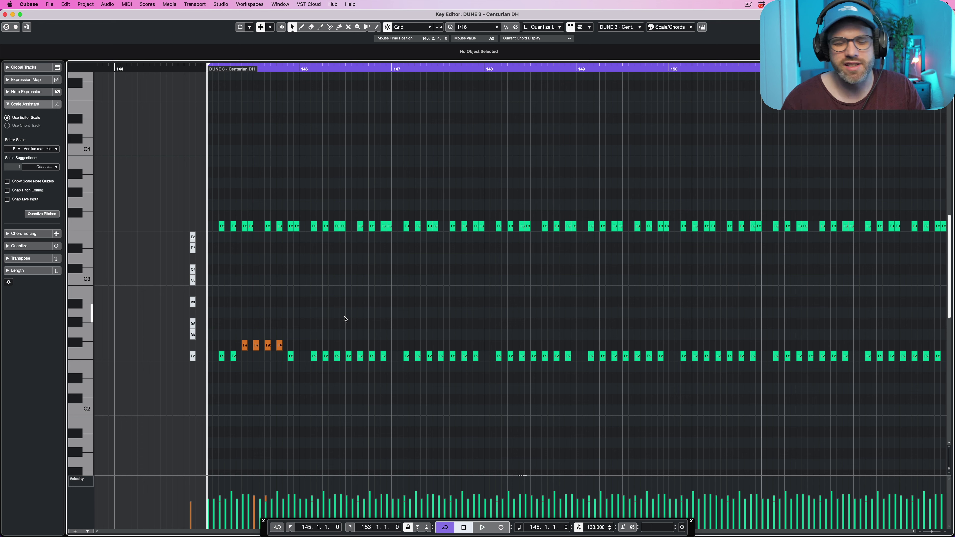
{"action": "left_click_drag", "start_coordinate": [296, 313], "coordinate": [238, 344]}
{"action": "key", "text": "Down"}
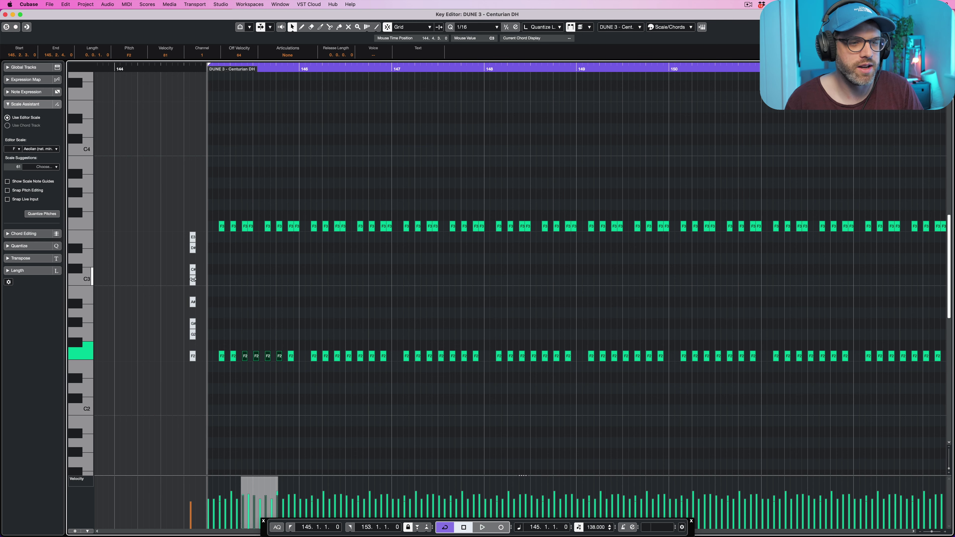
Step: Transpose the muted scale reference notes back up one octave beside the F3 row
{"action": "left_click_drag", "start_coordinate": [163, 209], "coordinate": [197, 367]}
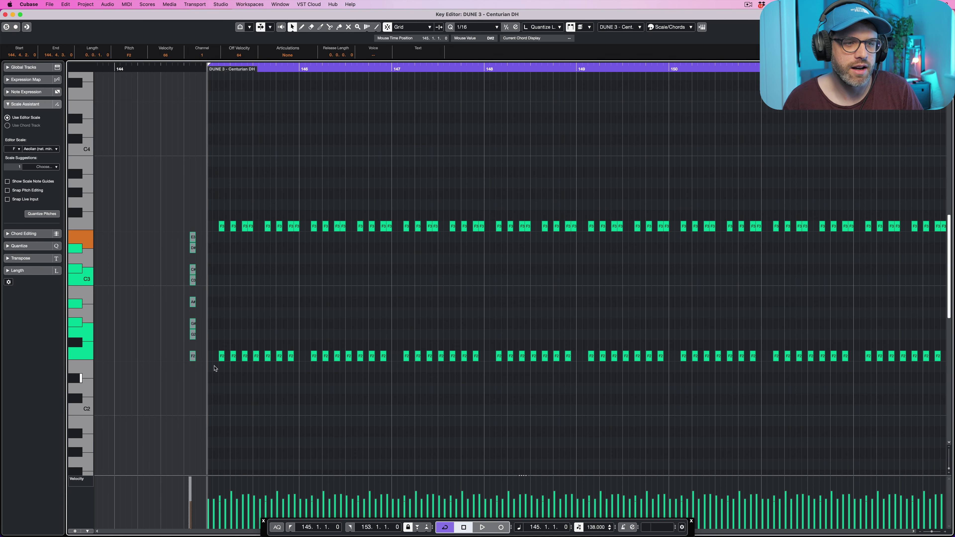
{"action": "left_click", "coordinate": [253, 279]}
{"action": "scroll", "coordinate": [260, 260], "scroll_direction": "up", "scroll_amount": 3}
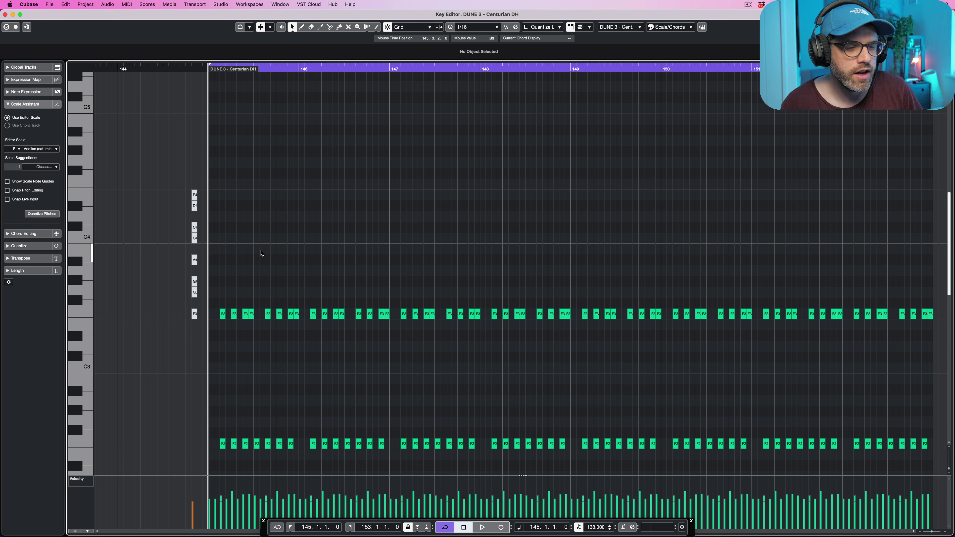
Step: Raise the F3 note on beat 2 of bar 145 to D#4 and play the pattern back
{"action": "left_click", "coordinate": [234, 314]}
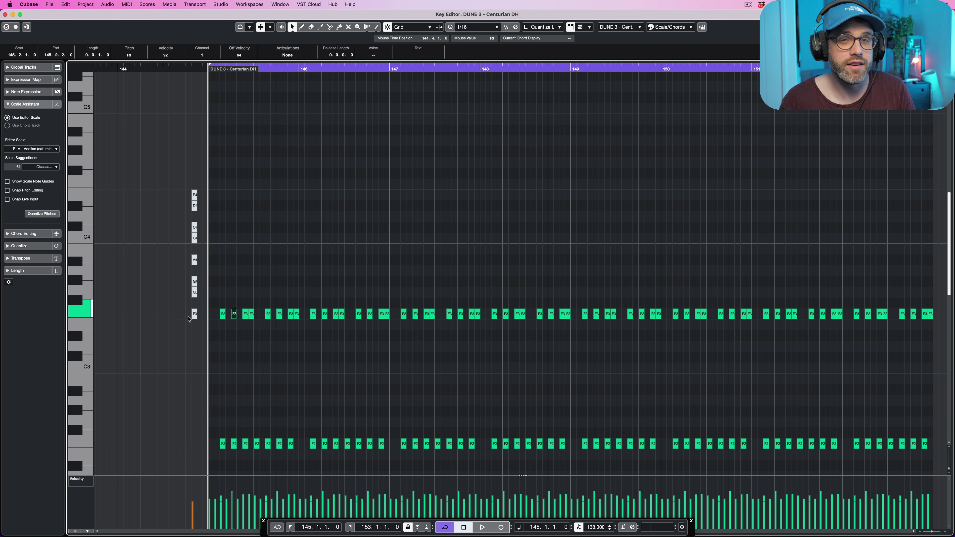
{"action": "key", "text": "Up"}
{"action": "key", "text": "Up"}
{"action": "key", "text": "Up"}
{"action": "key", "text": "Up"}
{"action": "key", "text": "Up"}
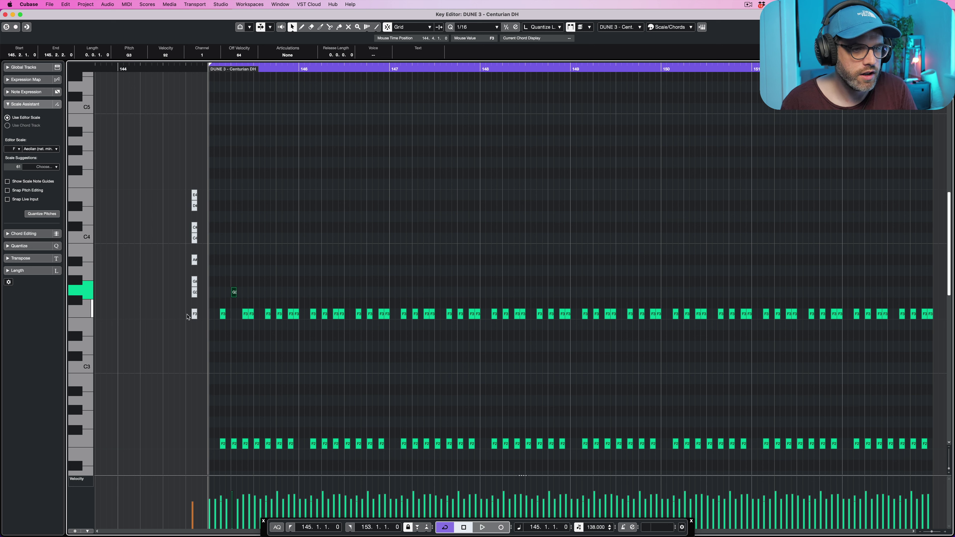
{"action": "key", "text": "Up"}
{"action": "key", "text": "Up"}
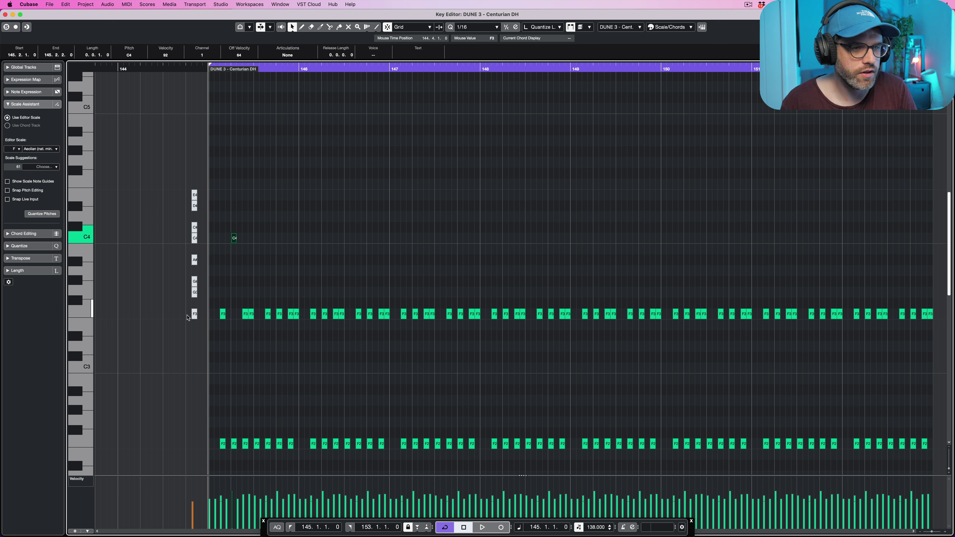
{"action": "key", "text": "Up"}
{"action": "key", "text": "Up"}
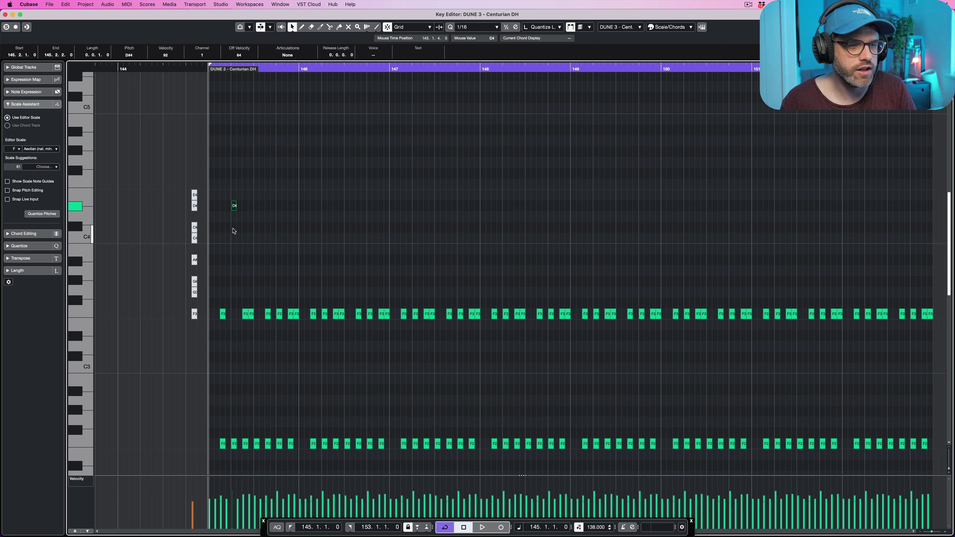
{"action": "left_click_drag", "start_coordinate": [212, 196], "coordinate": [271, 229]}
{"action": "key", "text": "space"}
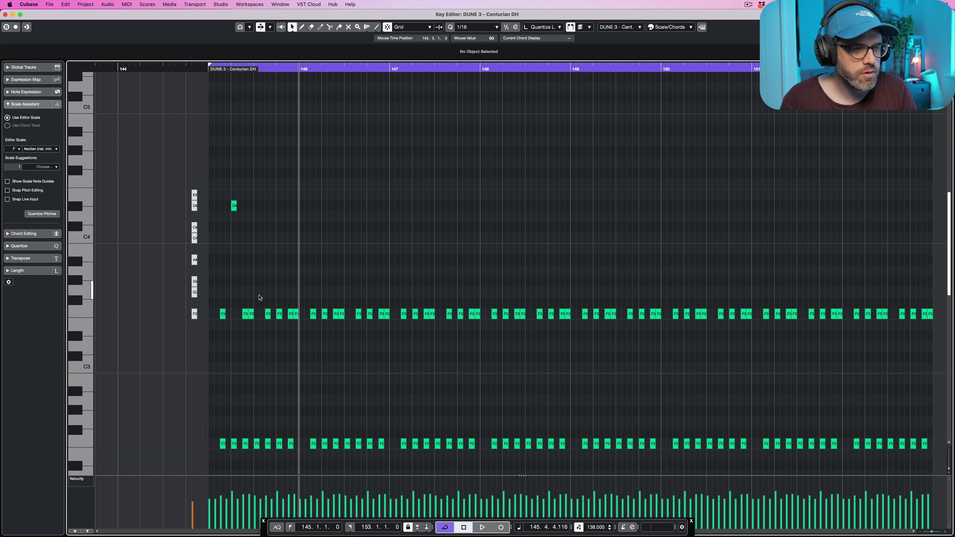
Step: Raise the F3 note at 145.2.4 to C4 and play the pattern back
{"action": "left_click", "coordinate": [252, 314]}
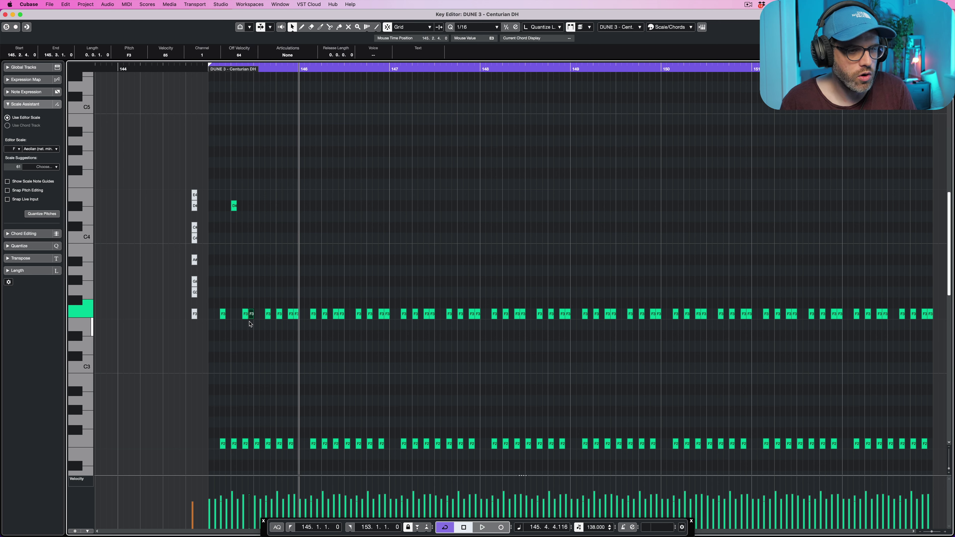
{"action": "key", "text": "Up"}
{"action": "key", "text": "Up"}
{"action": "key", "text": "Up"}
{"action": "key", "text": "Up"}
{"action": "key", "text": "Up"}
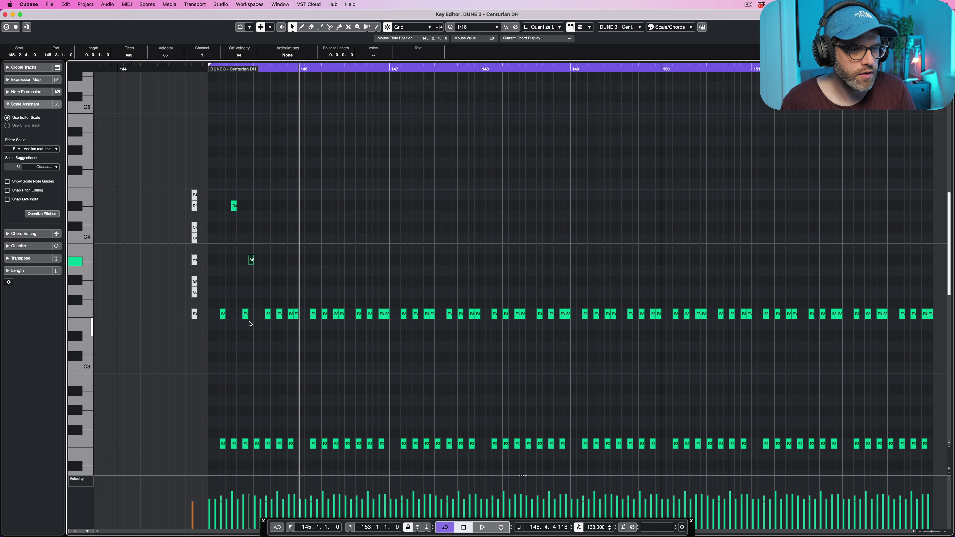
{"action": "key", "text": "Up"}
{"action": "key", "text": "Up"}
{"action": "left_click", "coordinate": [288, 227]}
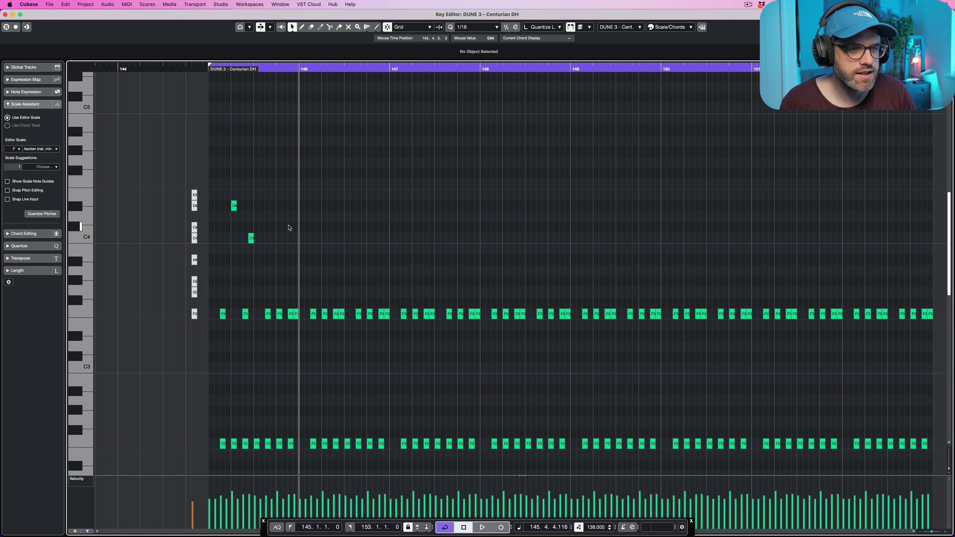
{"action": "key", "text": "space"}
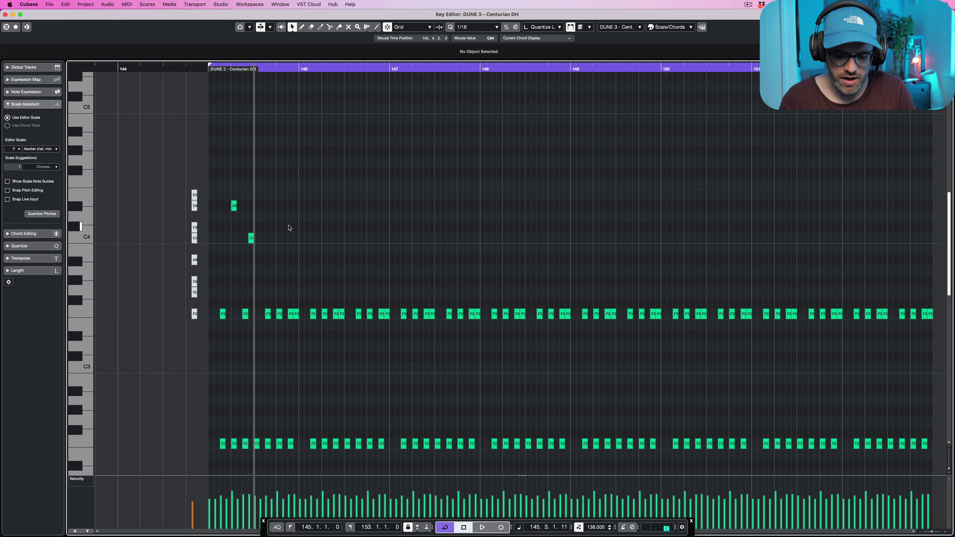
Step: Back in the project window, raise the Centurian DH modulation automation across bars 145 to 153 to 35 and play that section
{"action": "key", "text": "super+w"}
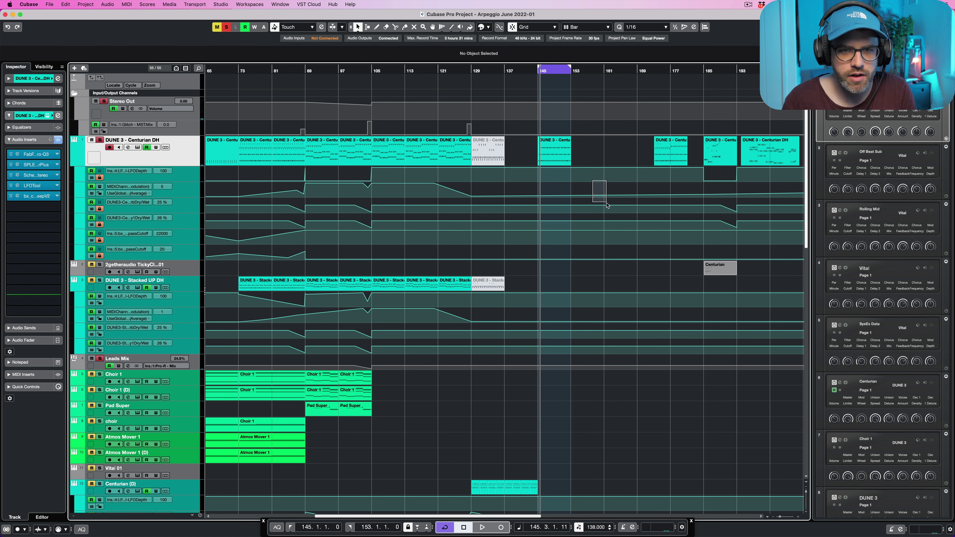
{"action": "left_click_drag", "start_coordinate": [591, 195], "coordinate": [570, 193]}
{"action": "key", "text": "space"}
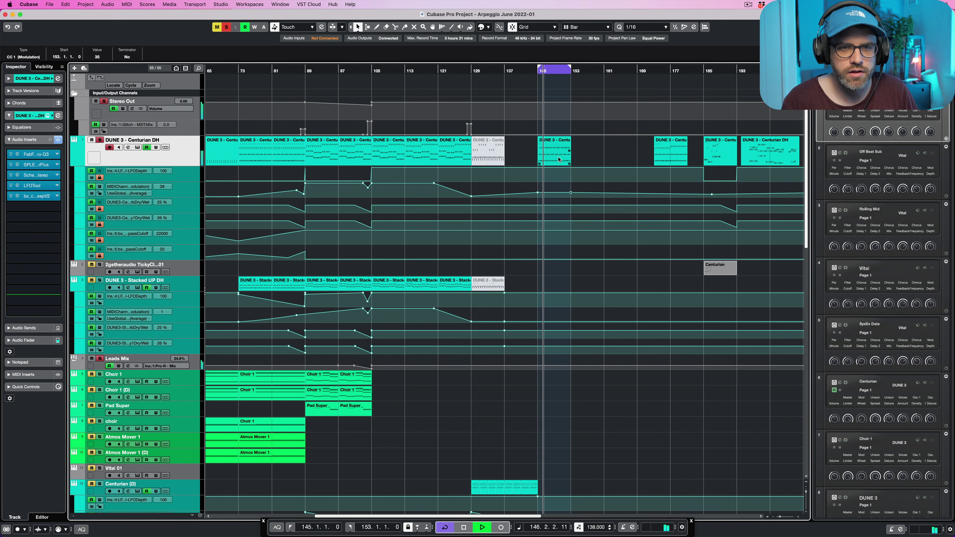
Step: Open the Centurian DH clip at bar 145 and raise the F3 notes at 145.4.1 and 145.4.4 to D#4
{"action": "key", "text": "space"}
{"action": "double_click", "coordinate": [559, 160]}
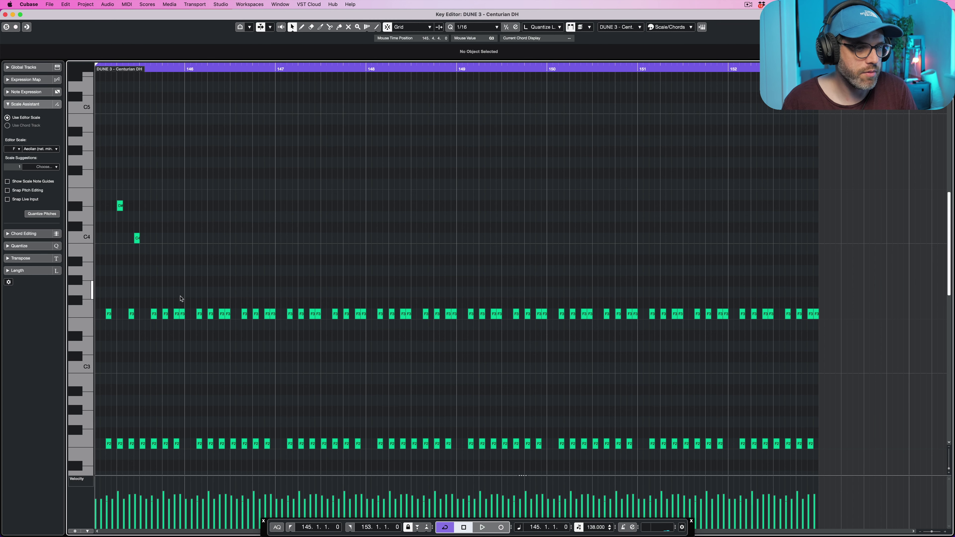
{"action": "left_click", "coordinate": [165, 314]}
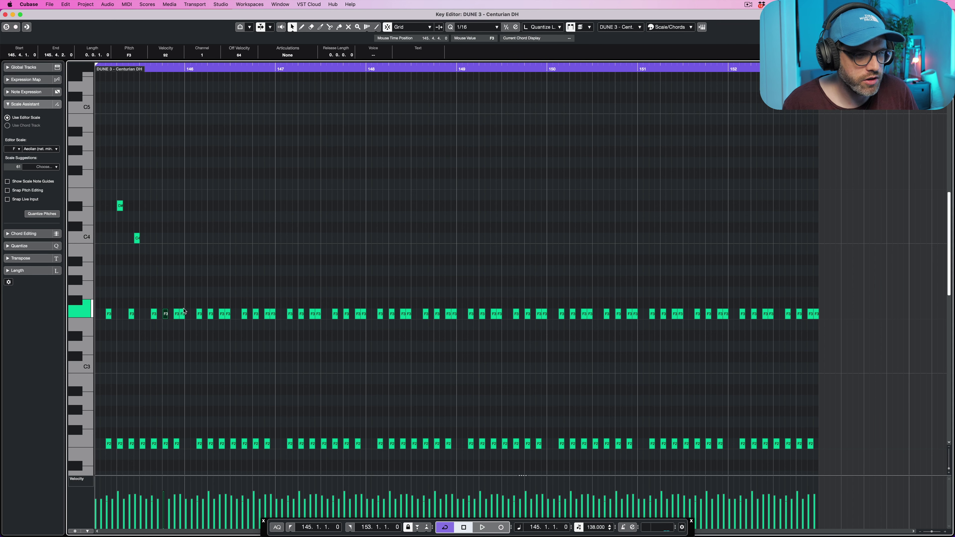
{"action": "left_click", "coordinate": [183, 313], "text": "shift"}
{"action": "left_click_drag", "start_coordinate": [183, 313], "coordinate": [196, 217]}
Step: Lower the D#4 note at 145.4.4 to C4 and play the pattern back
{"action": "left_click", "coordinate": [182, 206]}
{"action": "key", "text": "Down"}
{"action": "key", "text": "Down"}
{"action": "key", "text": "Down"}
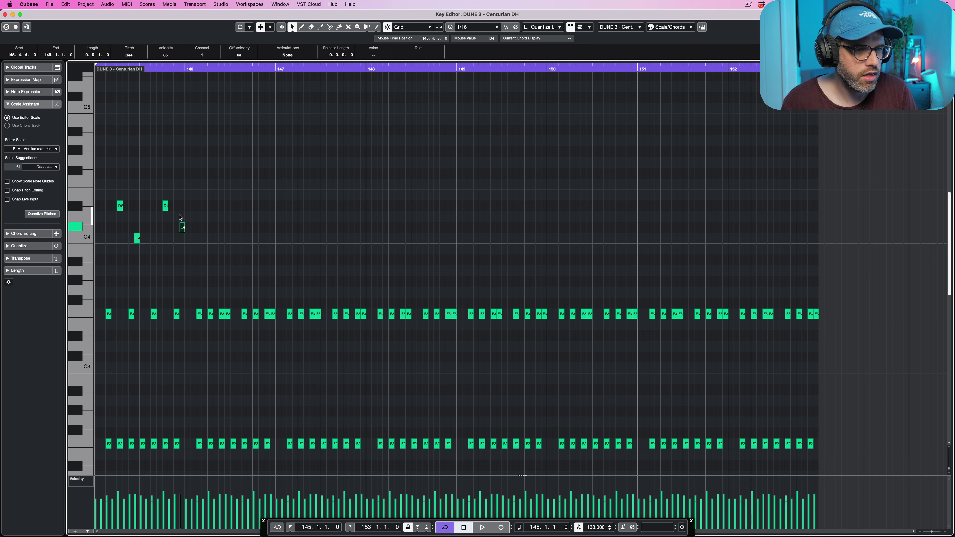
{"action": "left_click", "coordinate": [181, 219]}
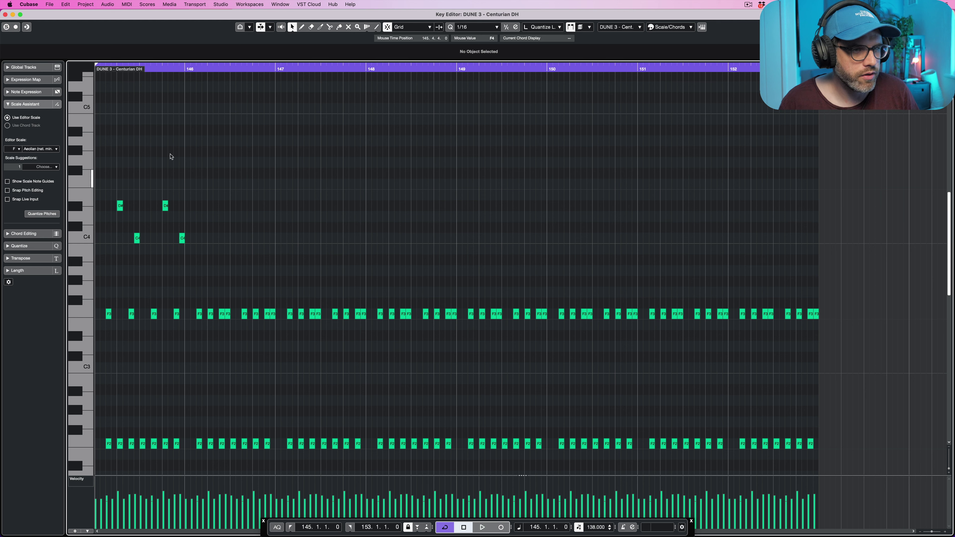
{"action": "key", "text": "space"}
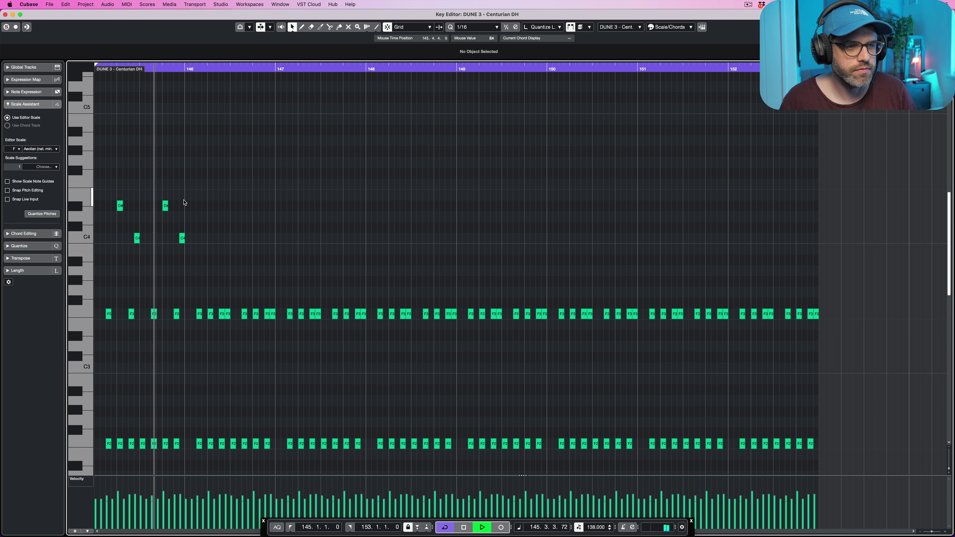
{"action": "key", "text": "space"}
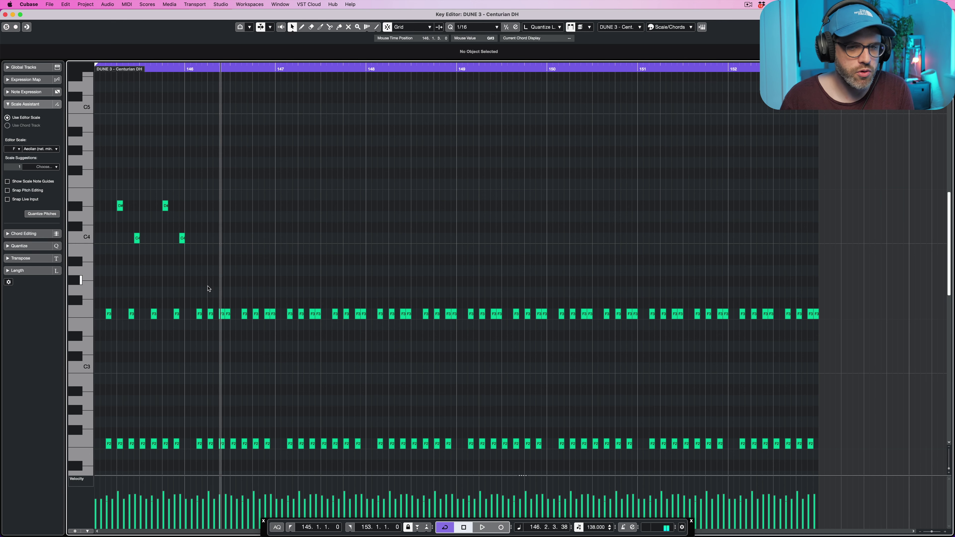
Step: Delete all the notes from bar 146 to the end of the clip, keeping only the bar 145 pattern
{"action": "left_click_drag", "start_coordinate": [196, 274], "coordinate": [861, 421]}
{"action": "key", "text": "Delete"}
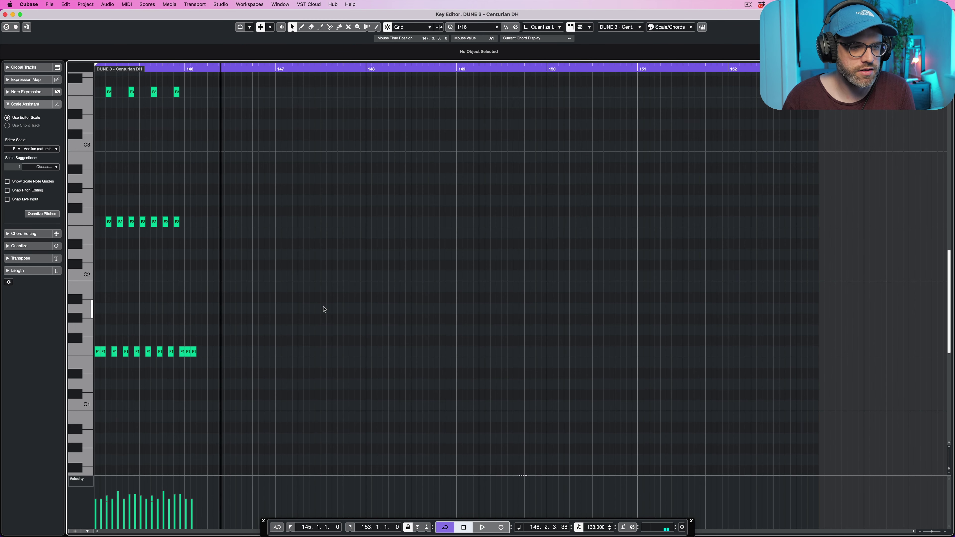
{"action": "left_click_drag", "start_coordinate": [257, 317], "coordinate": [147, 85]}
{"action": "key", "text": "Delete"}
Step: Duplicate the bar 145 pattern three times to fill bars 146 to 148, and loop playback from bar 145 to 149
{"action": "key", "text": "alt+d"}
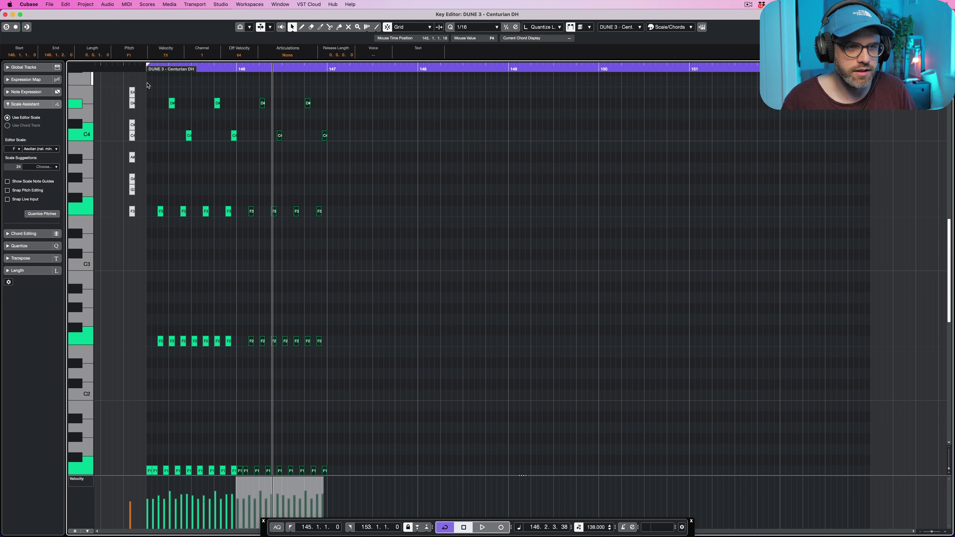
{"action": "key", "text": "alt+d"}
{"action": "key", "text": "alt+d"}
{"action": "scroll", "coordinate": [519, 166], "scroll_direction": "up", "scroll_amount": 1}
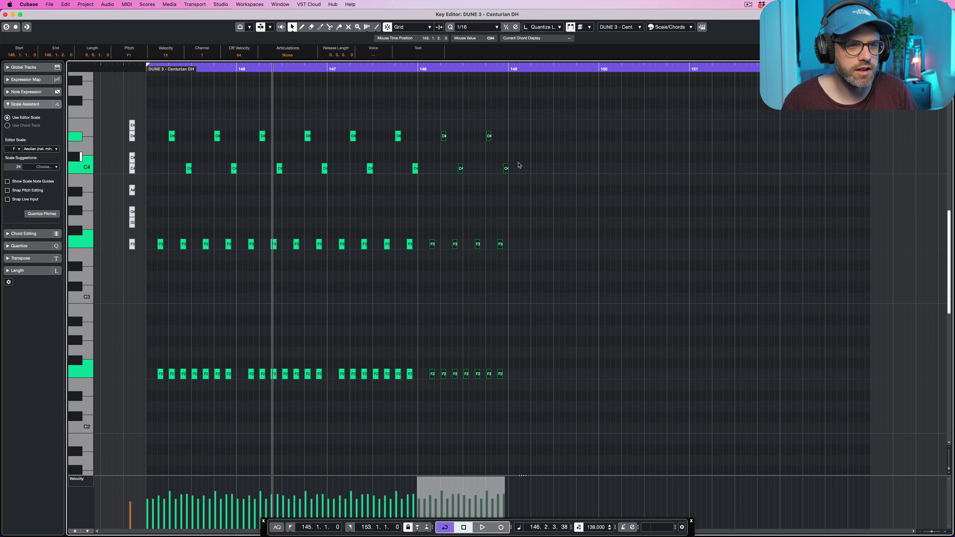
{"action": "key", "text": "space"}
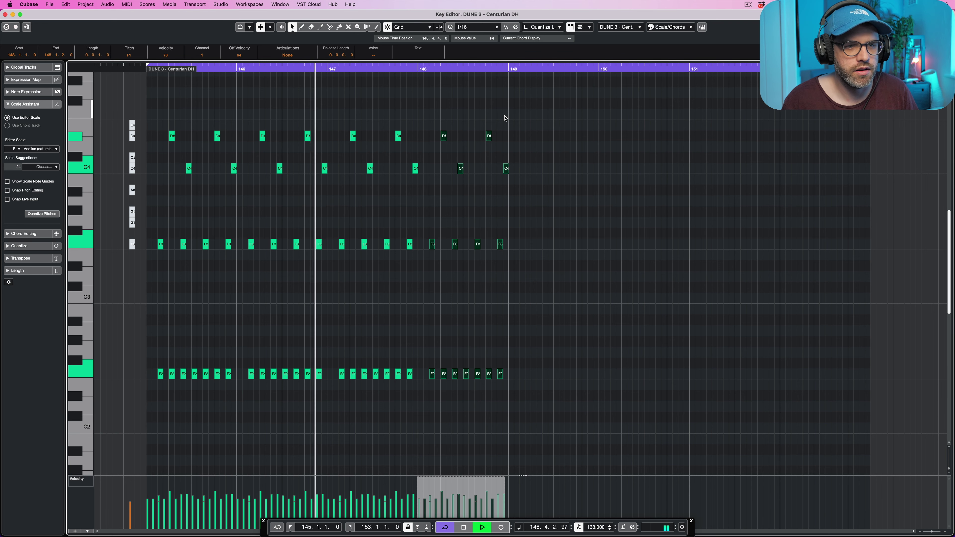
{"action": "left_click", "coordinate": [507, 68], "text": "alt"}
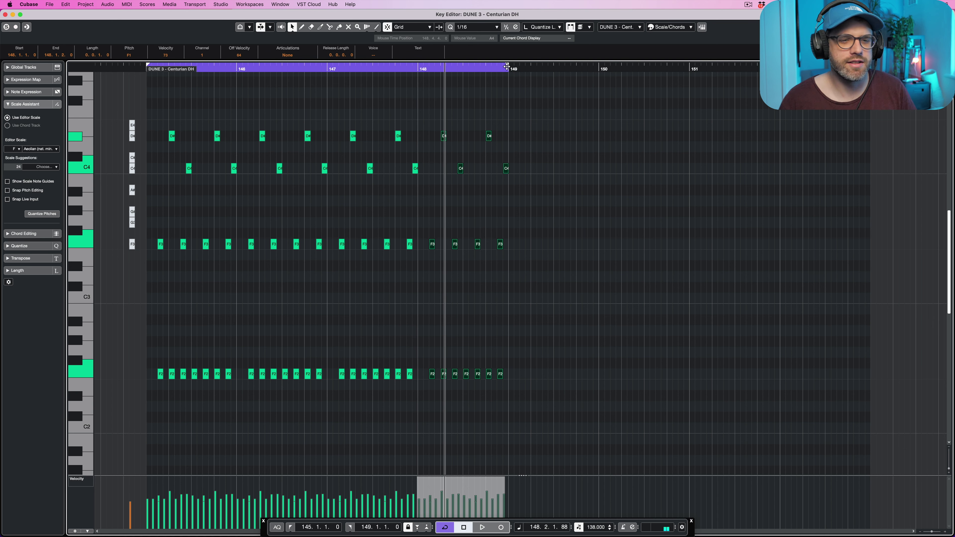
{"action": "left_click", "coordinate": [507, 126]}
{"action": "key", "text": "space"}
Step: Lower all the D#4 notes in bars 145 to 148 one octave to D#3 and play the pattern back
{"action": "key", "text": "ctrl+z"}
{"action": "left_click_drag", "start_coordinate": [629, 203], "coordinate": [160, 282]}
{"action": "left_click", "coordinate": [149, 241]}
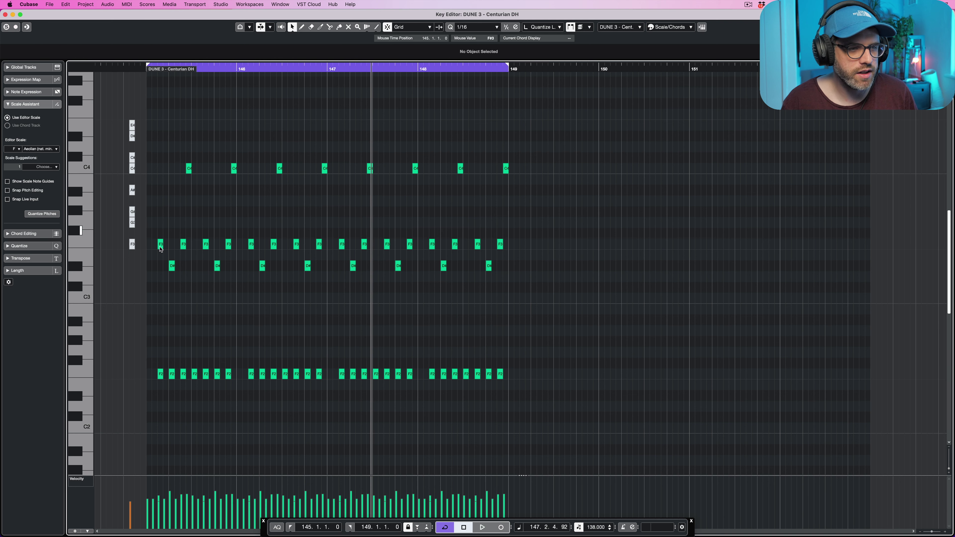
{"action": "left_click", "coordinate": [172, 266]}
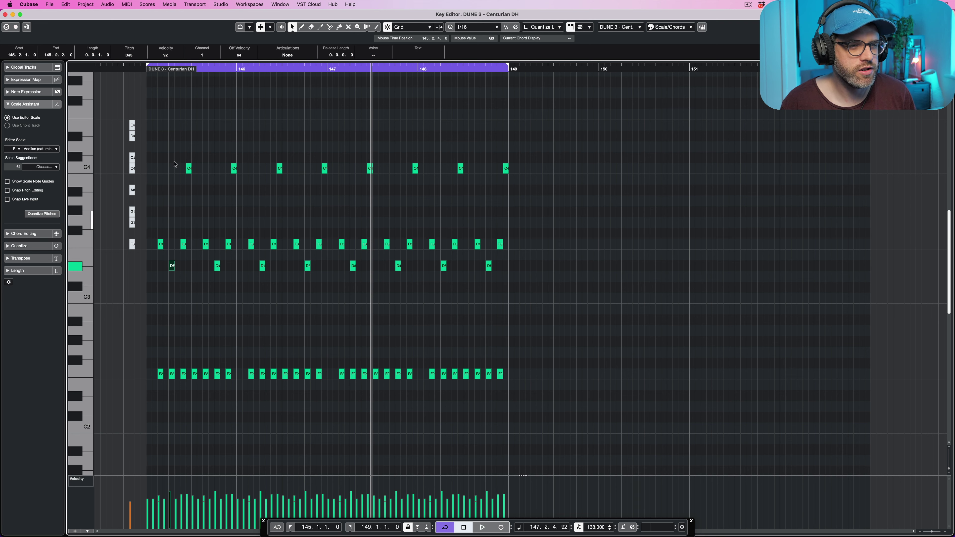
{"action": "left_click_drag", "start_coordinate": [170, 154], "coordinate": [202, 179]}
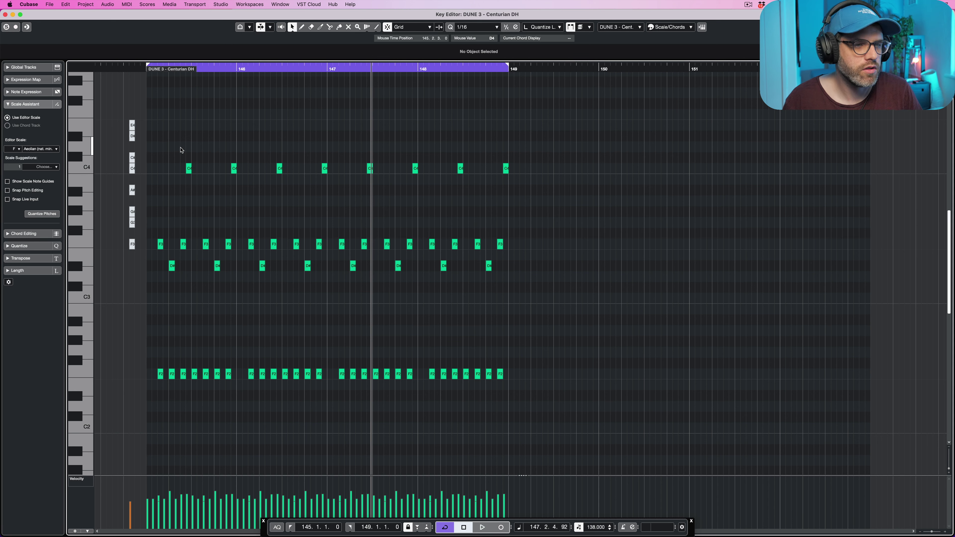
{"action": "left_click", "coordinate": [233, 137]}
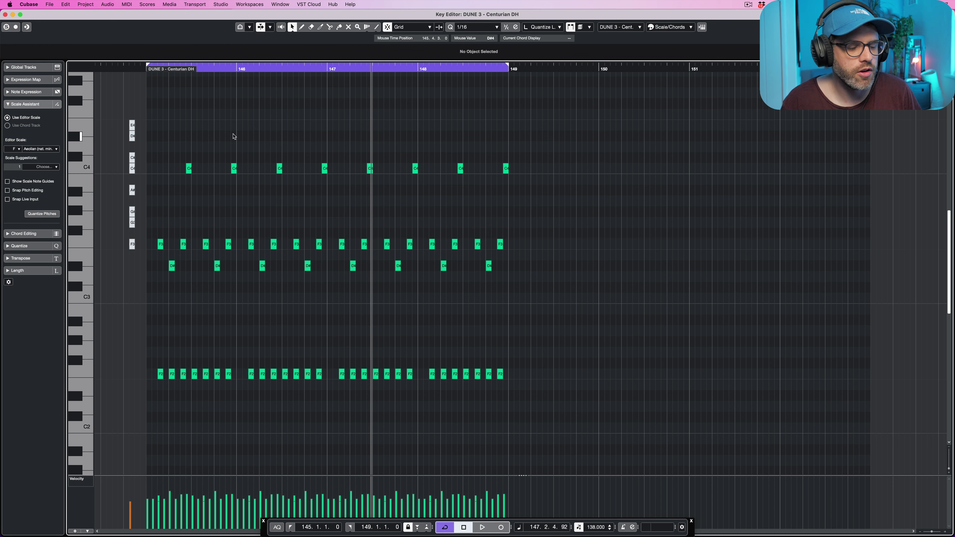
{"action": "key", "text": "space"}
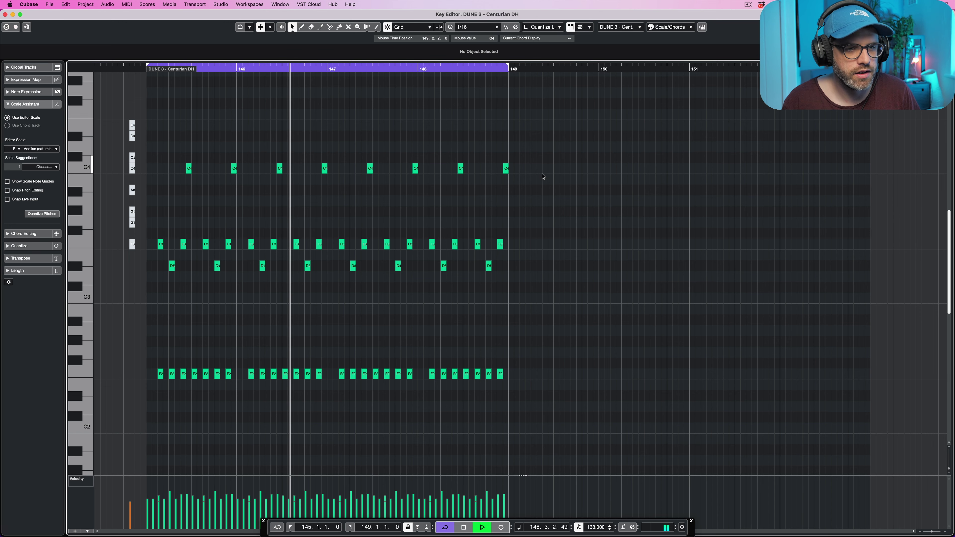
{"action": "key", "text": "space"}
Step: Raise the four C4 notes in bars 147 and 148 to F4 and play the pattern back
{"action": "scroll", "coordinate": [279, 172], "scroll_direction": "left", "scroll_amount": 3}
{"action": "scroll", "coordinate": [279, 173], "scroll_direction": "right", "scroll_amount": 2}
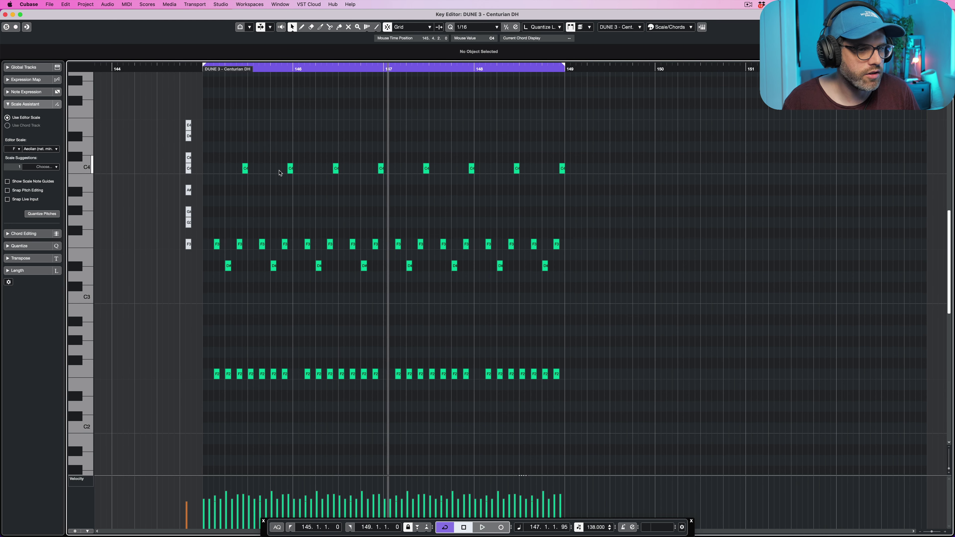
{"action": "left_click_drag", "start_coordinate": [633, 142], "coordinate": [404, 196]}
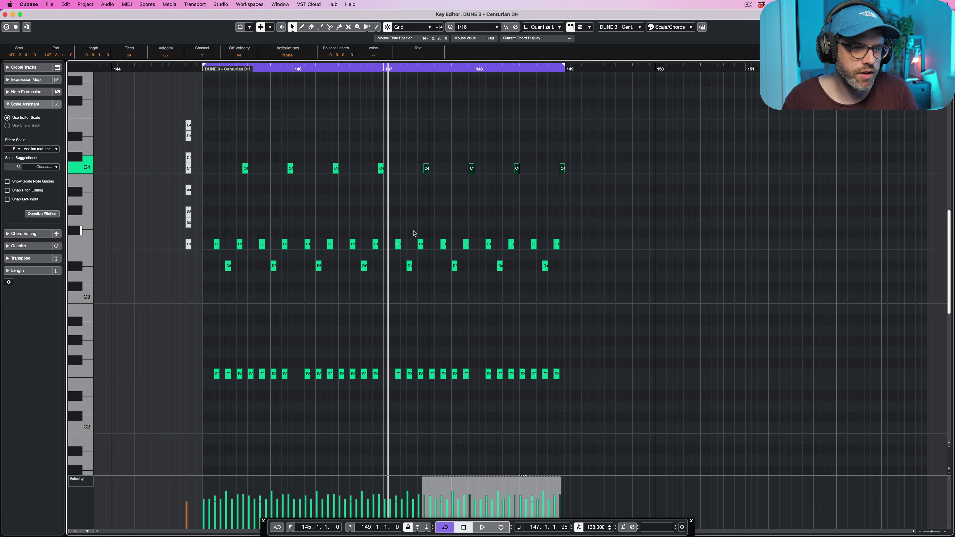
{"action": "left_click_drag", "start_coordinate": [414, 233], "coordinate": [592, 252]}
{"action": "left_click_drag", "start_coordinate": [591, 148], "coordinate": [420, 193]}
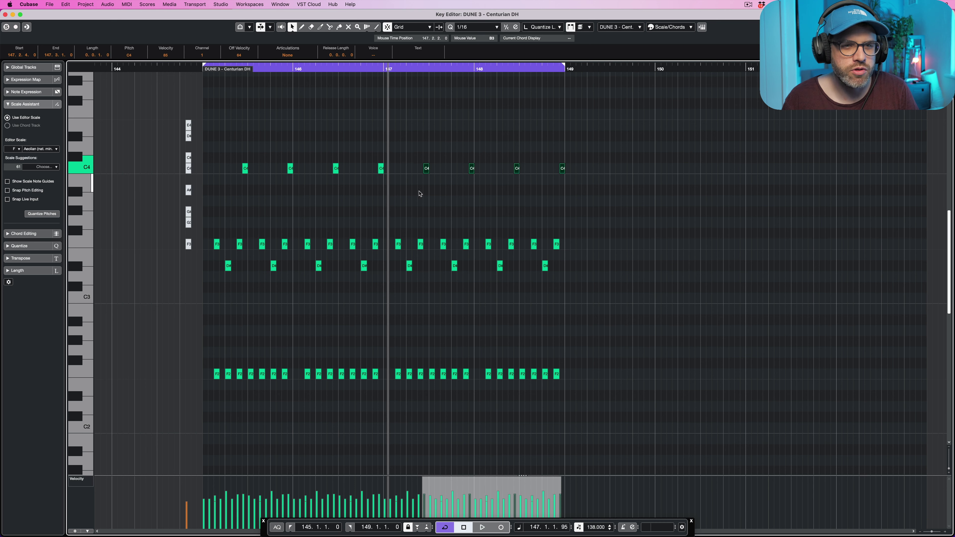
{"action": "key", "text": "Up"}
{"action": "key", "text": "Up"}
{"action": "key", "text": "Up"}
{"action": "key", "text": "Up"}
{"action": "key", "text": "Up"}
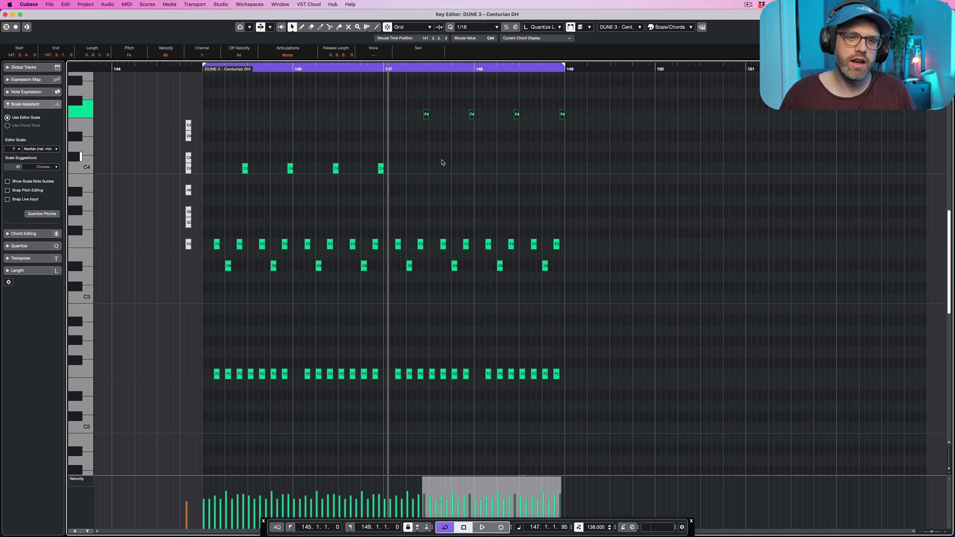
{"action": "key", "text": "space"}
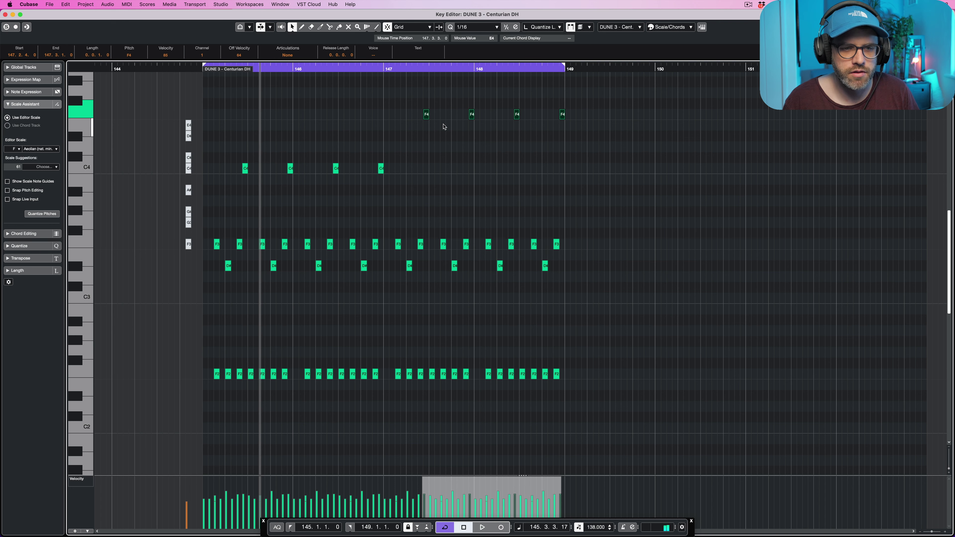
Step: Duplicate the notes of bars 147 and 148 twice to fill bars 149 to 152, and extend the loop to bar 153
{"action": "left_click_drag", "start_coordinate": [606, 309], "coordinate": [394, 407]}
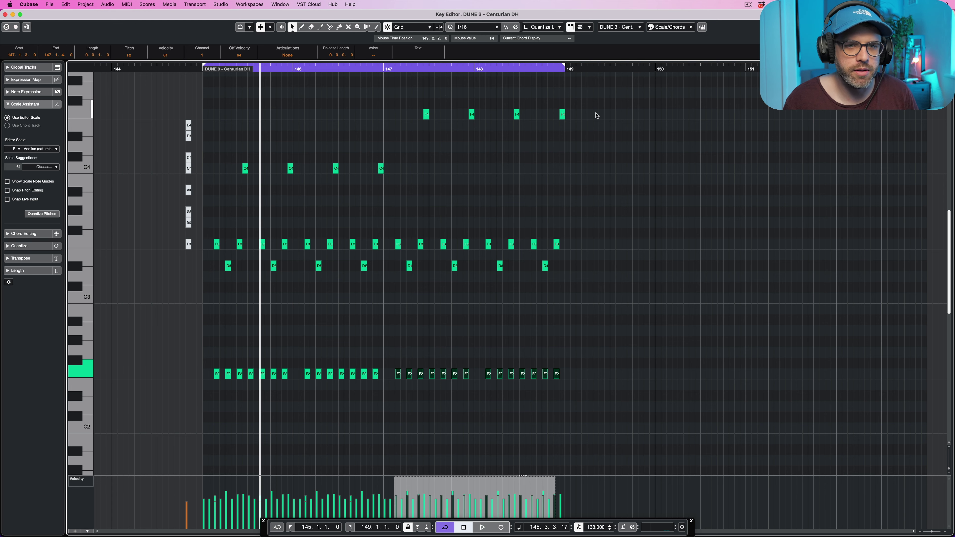
{"action": "left_click_drag", "start_coordinate": [588, 92], "coordinate": [387, 390]}
{"action": "key", "text": "super+d"}
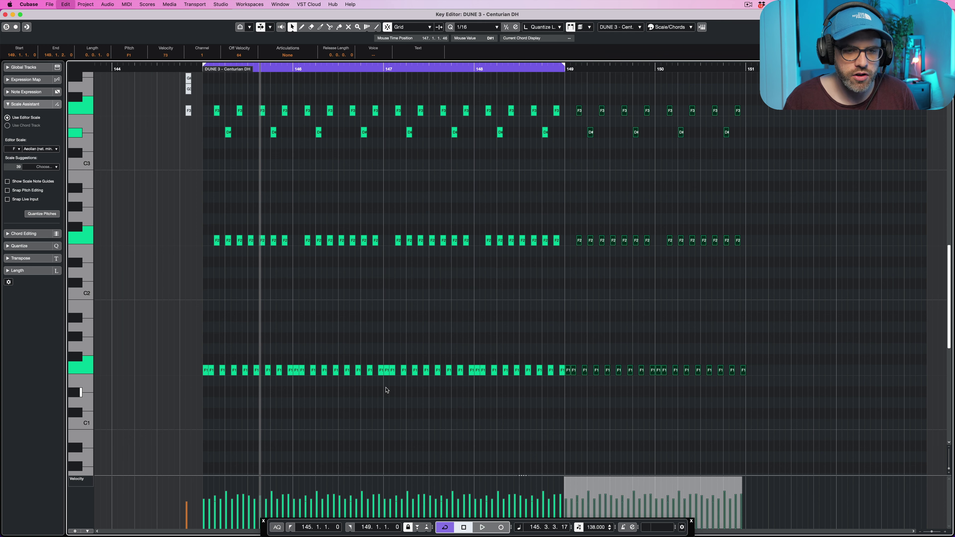
{"action": "key", "text": "super+d"}
{"action": "scroll", "coordinate": [841, 283], "scroll_direction": "up", "scroll_amount": 4}
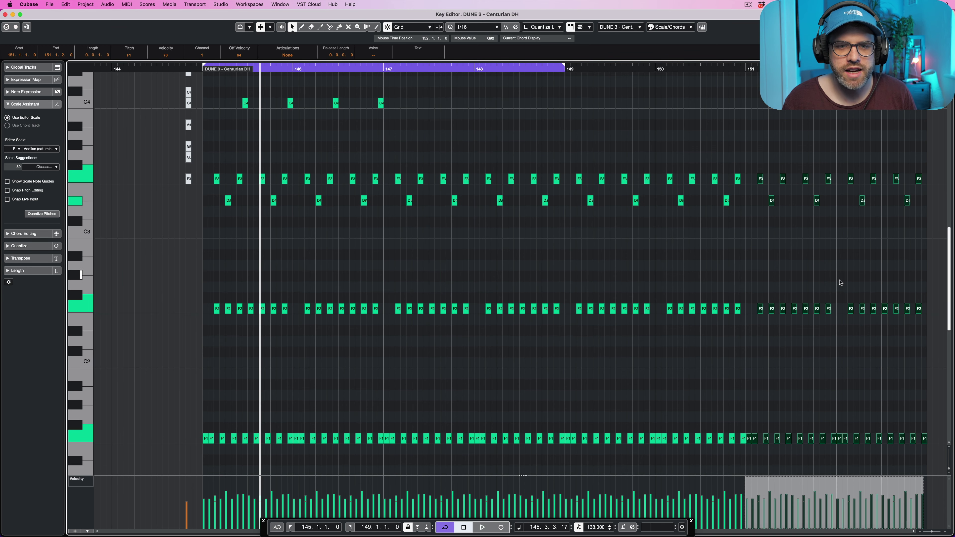
{"action": "left_click", "coordinate": [928, 67], "text": "alt"}
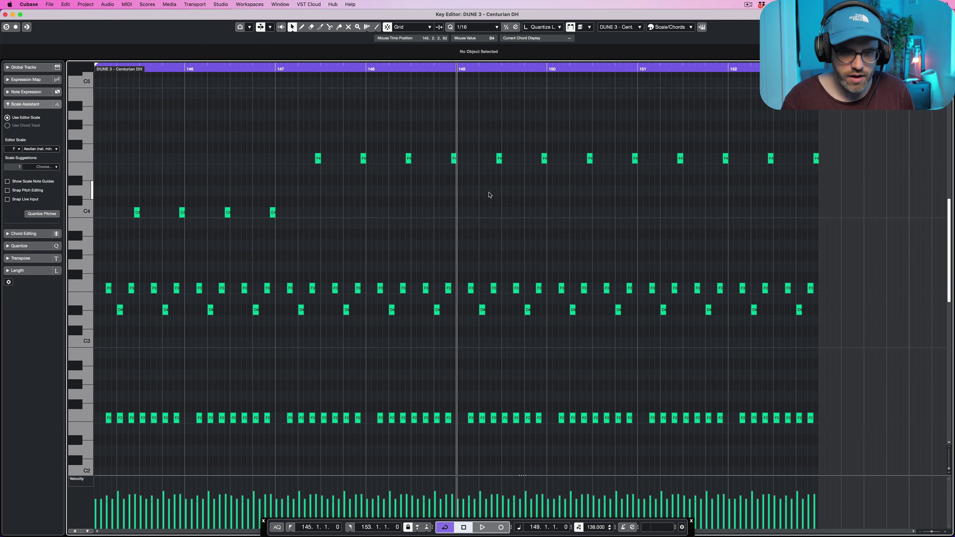
Step: Raise the four F4 notes in bars 149 and 150 to G#4
{"action": "left_click_drag", "start_coordinate": [480, 137], "coordinate": [644, 194]}
{"action": "key", "text": "Up"}
{"action": "key", "text": "Up"}
{"action": "key", "text": "Up"}
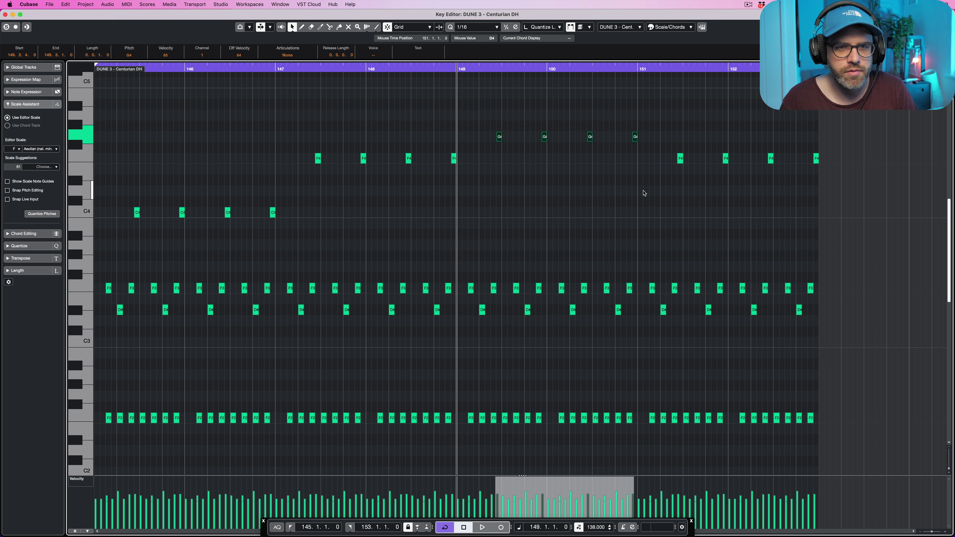
Step: Play back the arpeggio across bars 145 to 153 to check the upper melody notes
{"action": "left_click_drag", "start_coordinate": [648, 146], "coordinate": [914, 186]}
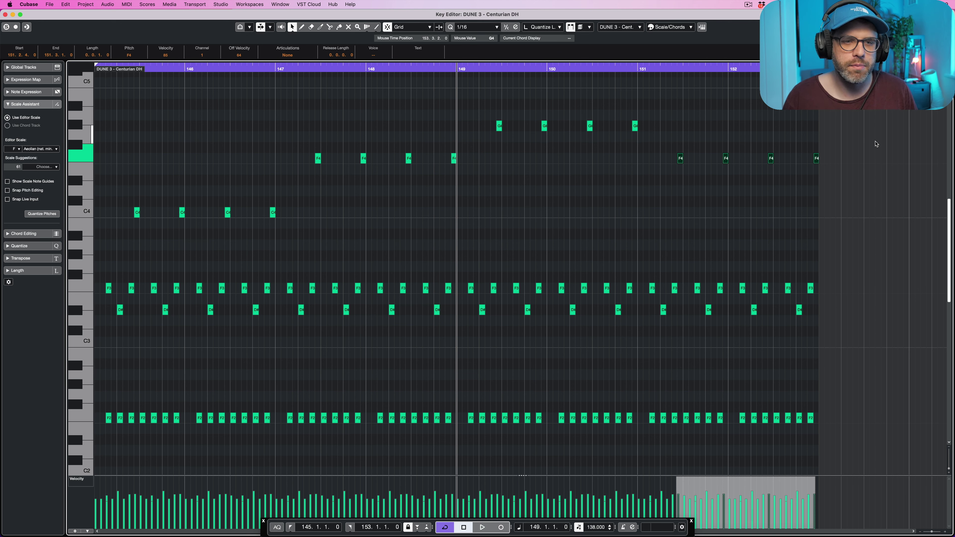
{"action": "left_click_drag", "start_coordinate": [279, 130], "coordinate": [544, 162]}
{"action": "left_click_drag", "start_coordinate": [479, 94], "coordinate": [641, 134]}
{"action": "key", "text": "space"}
{"action": "left_click", "coordinate": [622, 186]}
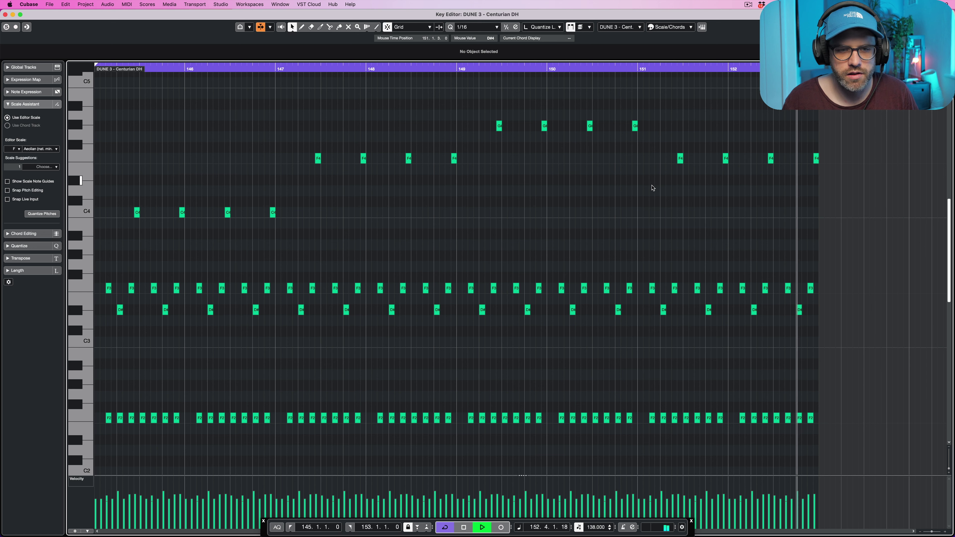
{"action": "key", "text": "space"}
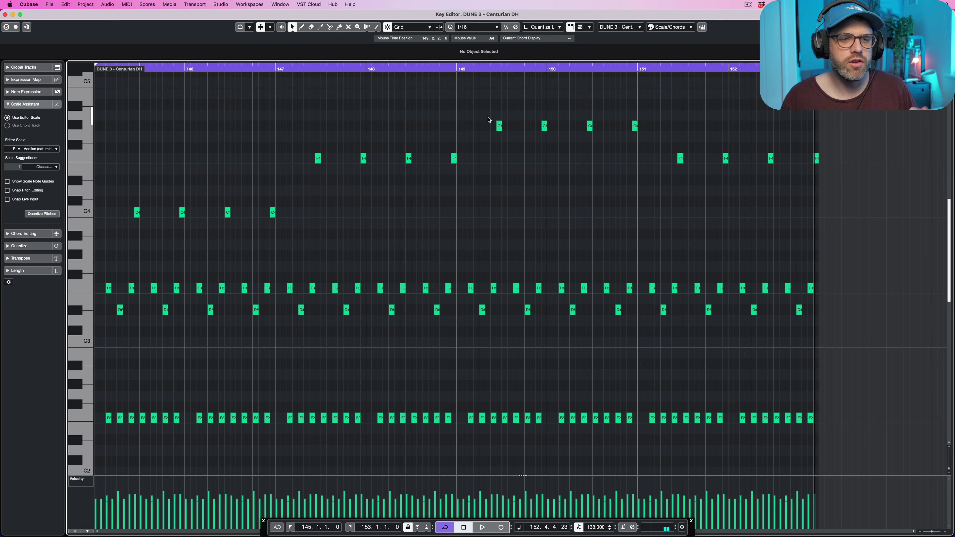
Step: In bars 149 to 152, raise the F3 notes to G#3 and the D#3 notes to G3
{"action": "left_click_drag", "start_coordinate": [453, 239], "coordinate": [881, 325]}
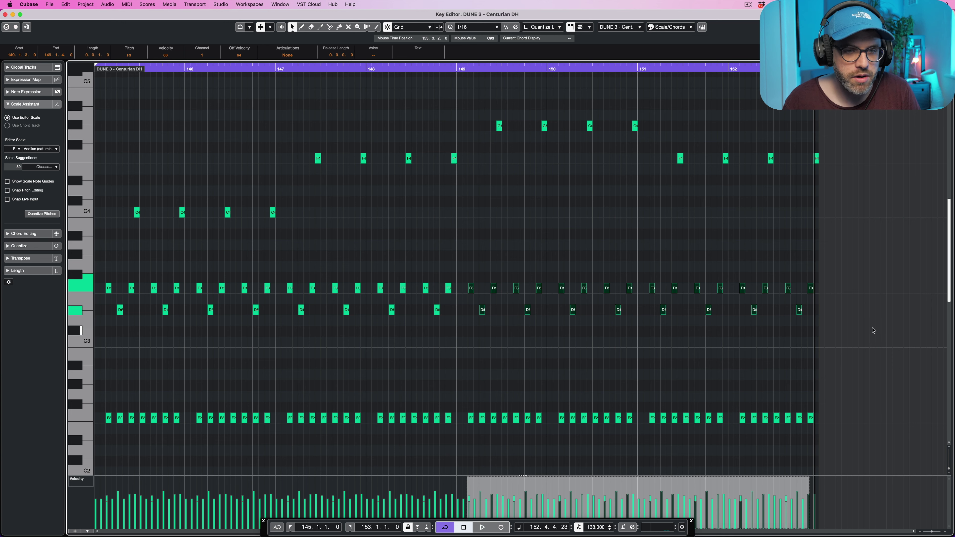
{"action": "key", "text": "Up"}
{"action": "key", "text": "Up"}
{"action": "key", "text": "Up"}
{"action": "left_click_drag", "start_coordinate": [500, 275], "coordinate": [705, 304]}
{"action": "key", "text": "Up"}
{"action": "left_click", "coordinate": [406, 269]}
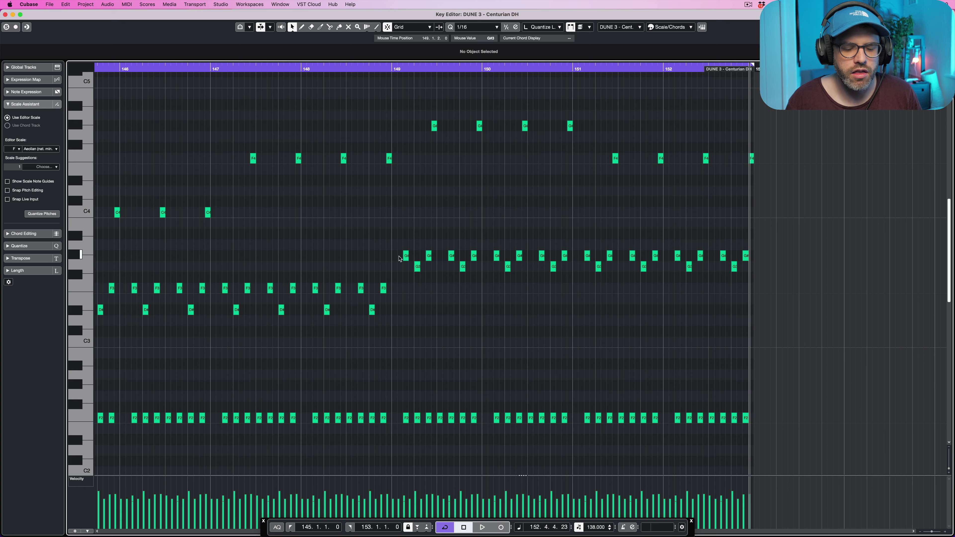
Step: Select the F4 notes in bars 151 and 152 and play back the full arpeggio from bar 145
{"action": "left_click_drag", "start_coordinate": [395, 247], "coordinate": [924, 308]}
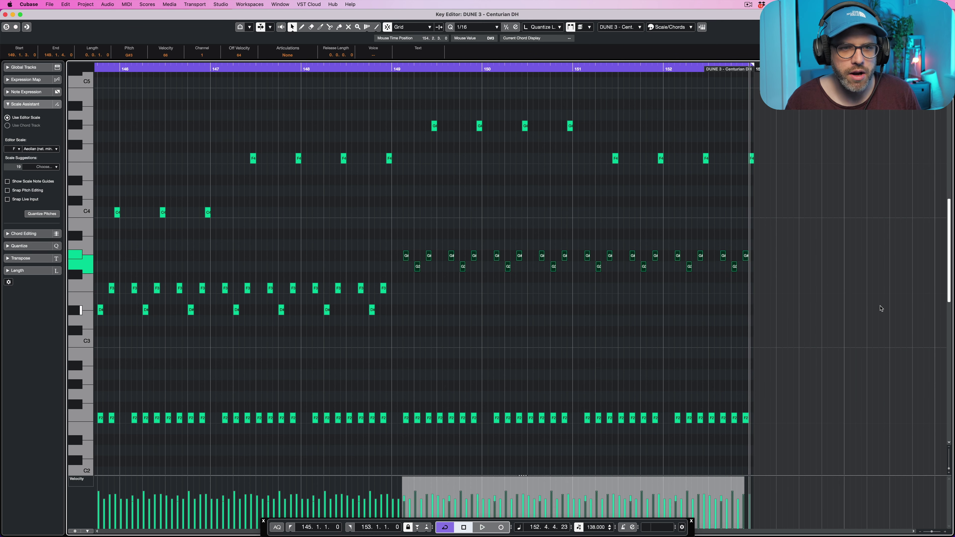
{"action": "left_click_drag", "start_coordinate": [405, 107], "coordinate": [787, 179]}
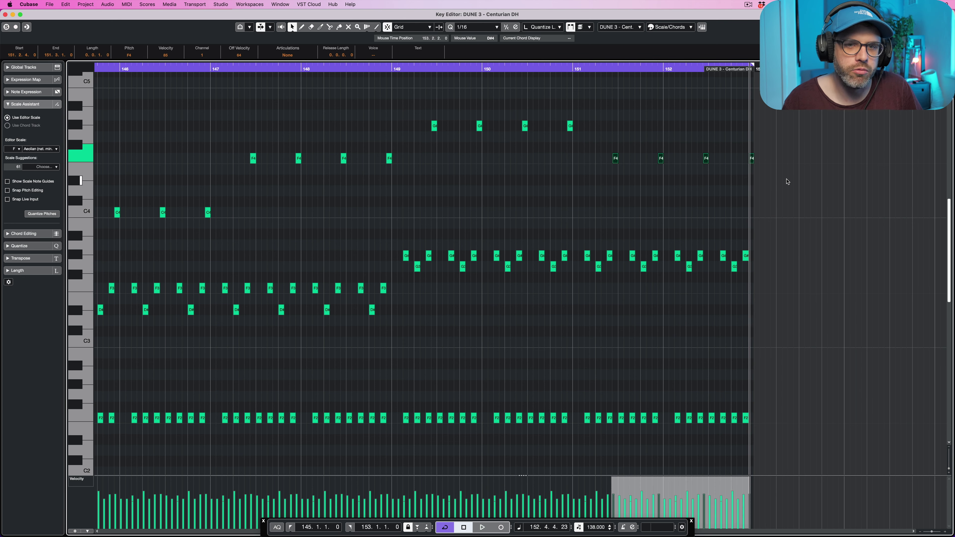
{"action": "key", "text": "space"}
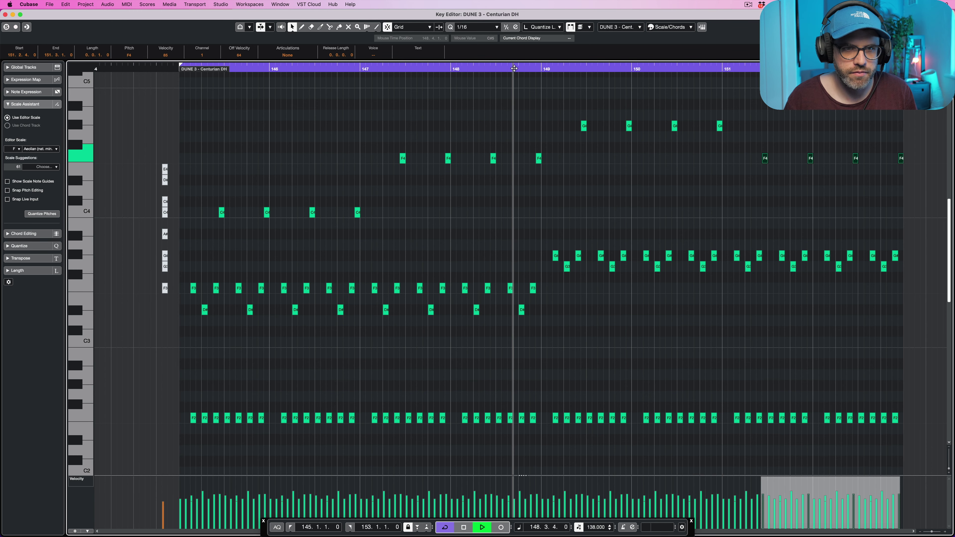
{"action": "key", "text": "f"}
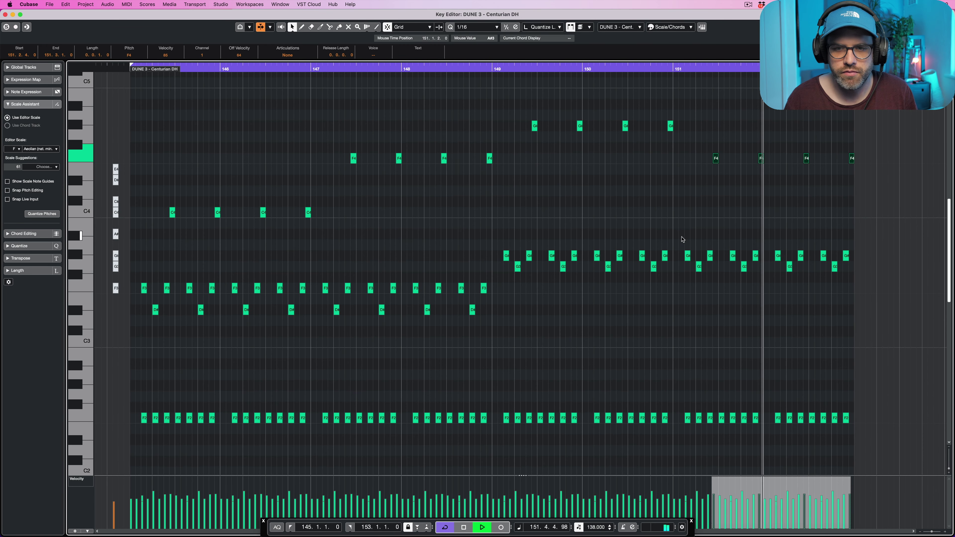
Step: Transpose the F1 and F2 bass notes in bars 147 and 148 to C#1 and C#2
{"action": "key", "text": "space"}
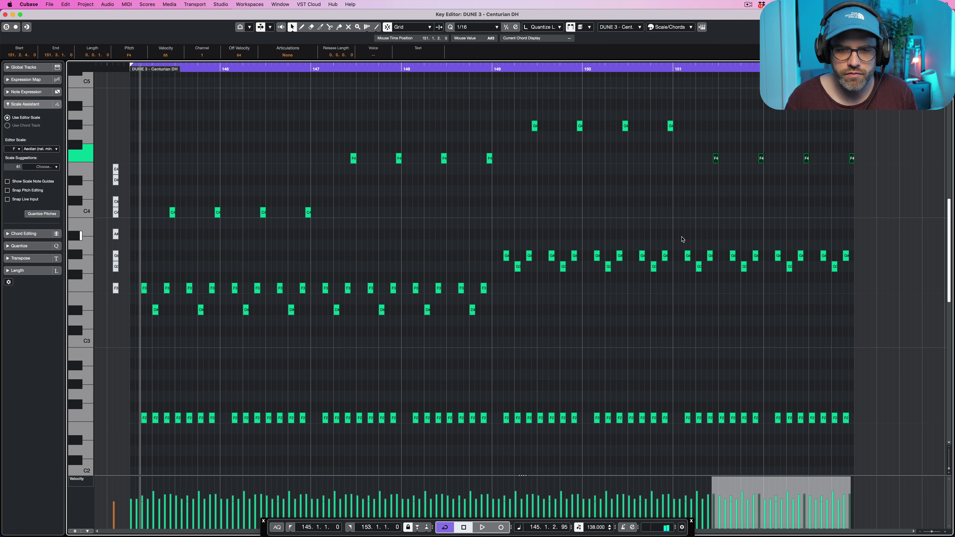
{"action": "scroll", "coordinate": [397, 209], "scroll_direction": "down", "scroll_amount": 5}
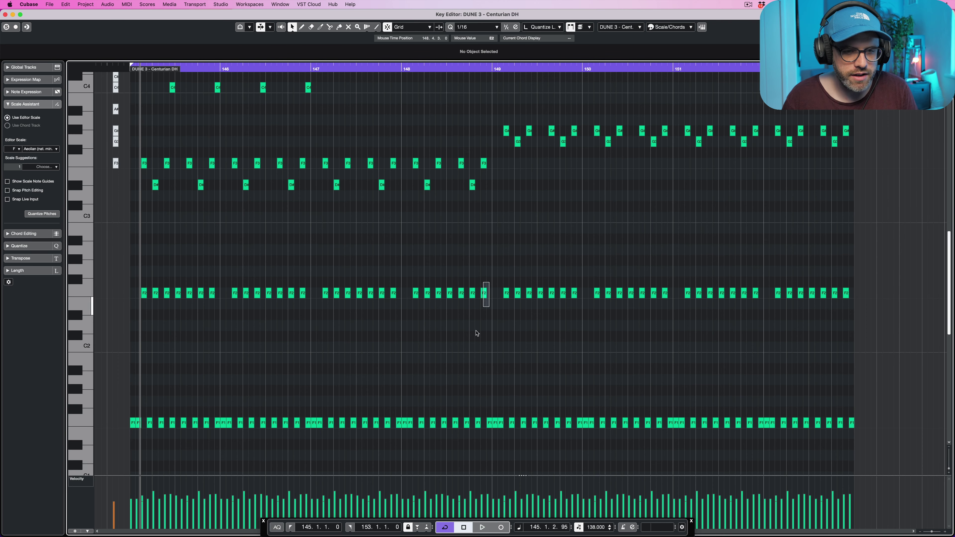
{"action": "left_click_drag", "start_coordinate": [491, 281], "coordinate": [311, 436]}
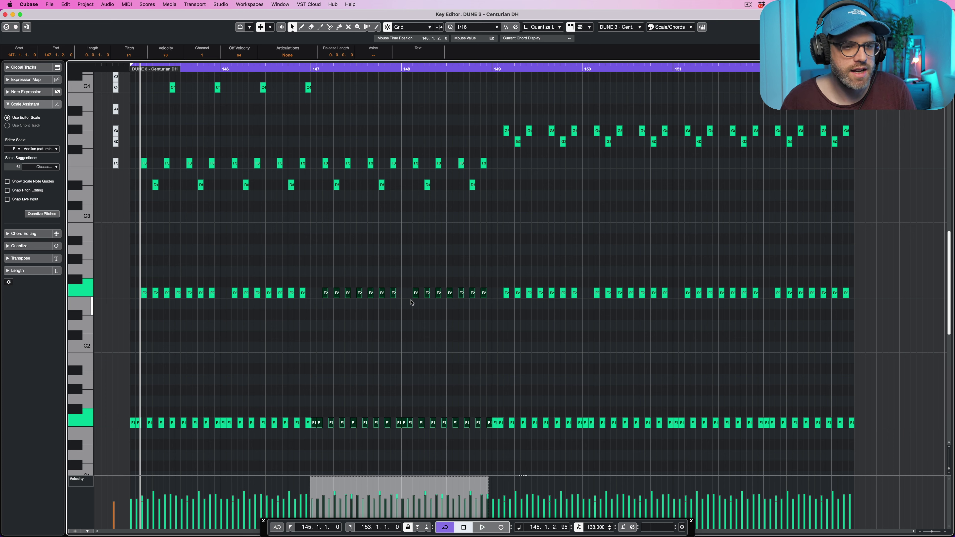
{"action": "key", "text": "Up"}
{"action": "key", "text": "Up"}
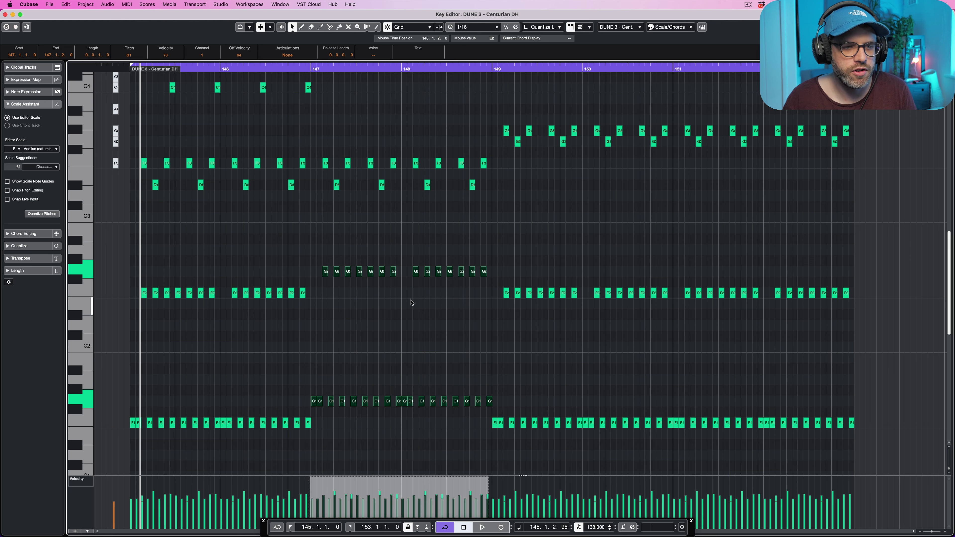
{"action": "key", "text": "Up"}
{"action": "key", "text": "Up"}
{"action": "key", "text": "Up"}
{"action": "key", "text": "Up"}
{"action": "key", "text": "Up"}
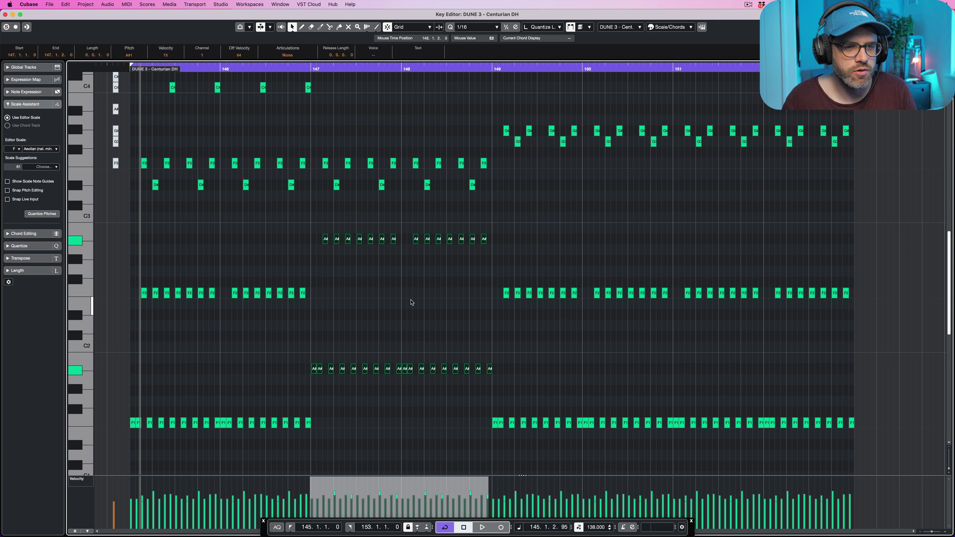
{"action": "key", "text": "Up"}
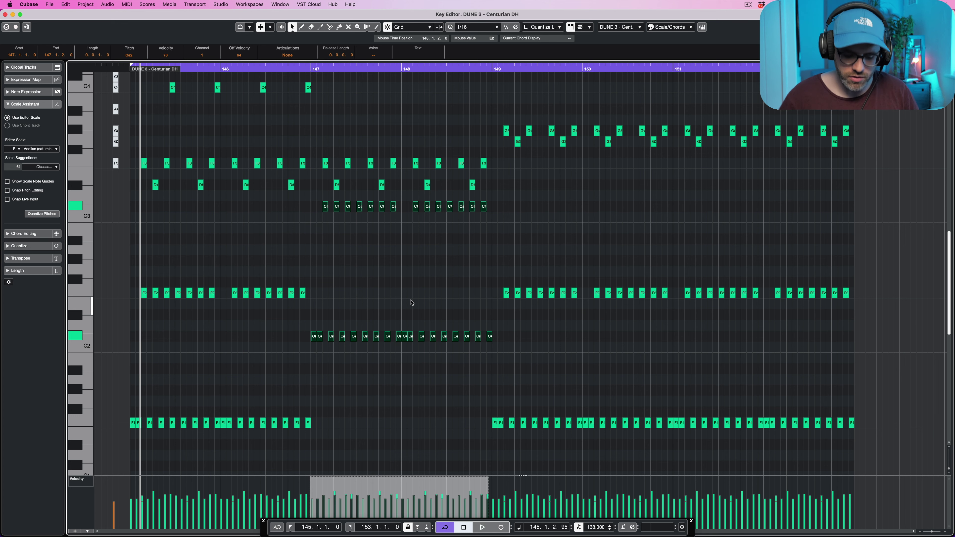
{"action": "key", "text": "shift+Down"}
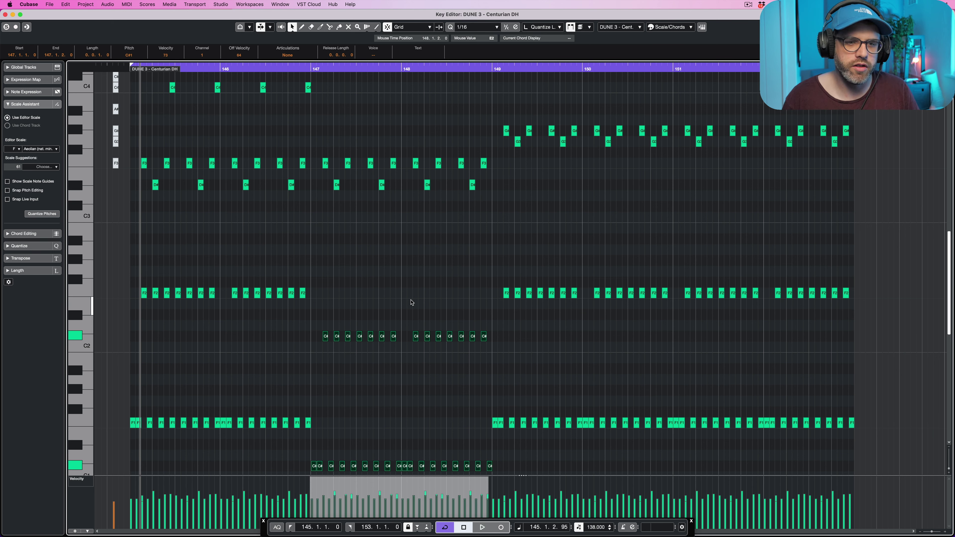
Step: Play back the arpeggio from bar 145 to check the bass change in bars 147 and 148
{"action": "key", "text": "space"}
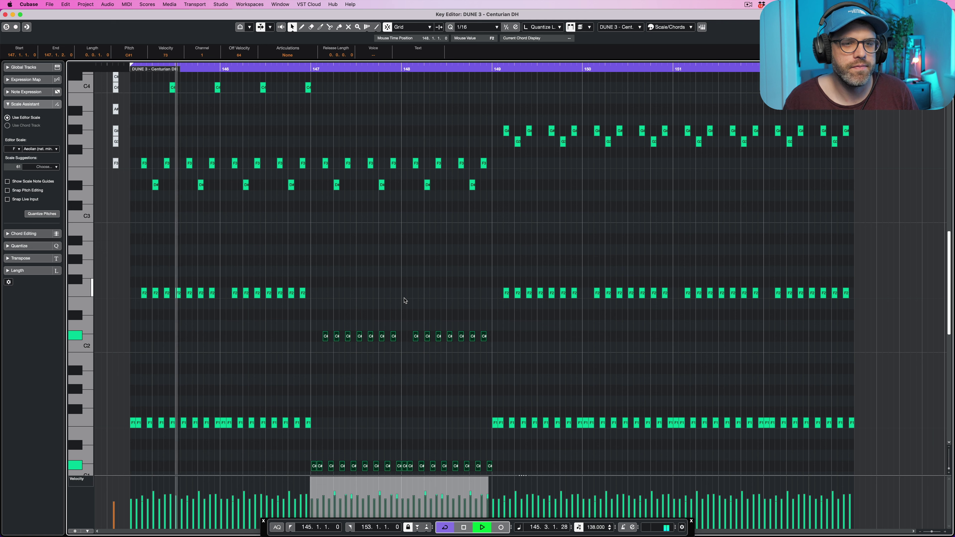
{"action": "scroll", "coordinate": [405, 301], "scroll_direction": "up", "scroll_amount": 5}
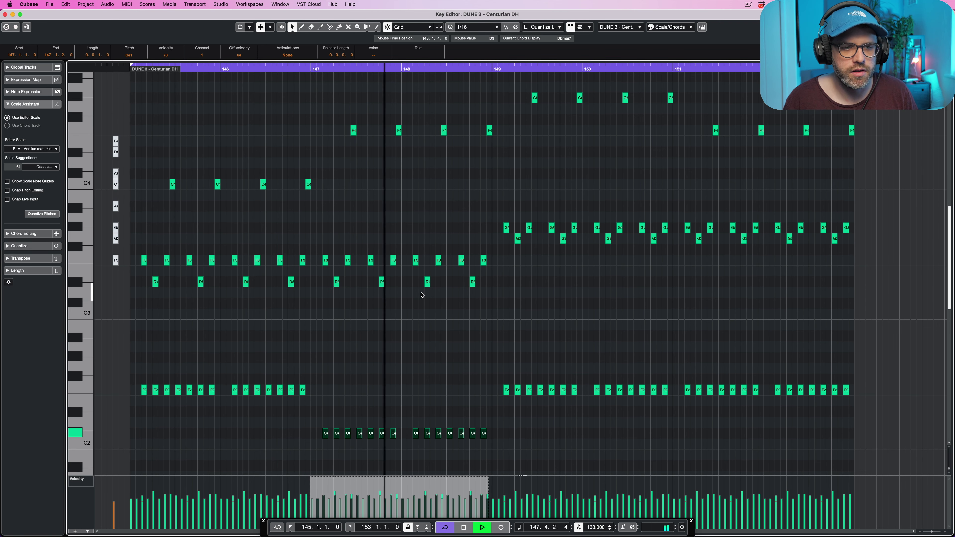
{"action": "scroll", "coordinate": [424, 297], "scroll_direction": "down", "scroll_amount": 1}
{"action": "scroll", "coordinate": [424, 298], "scroll_direction": "down", "scroll_amount": 3}
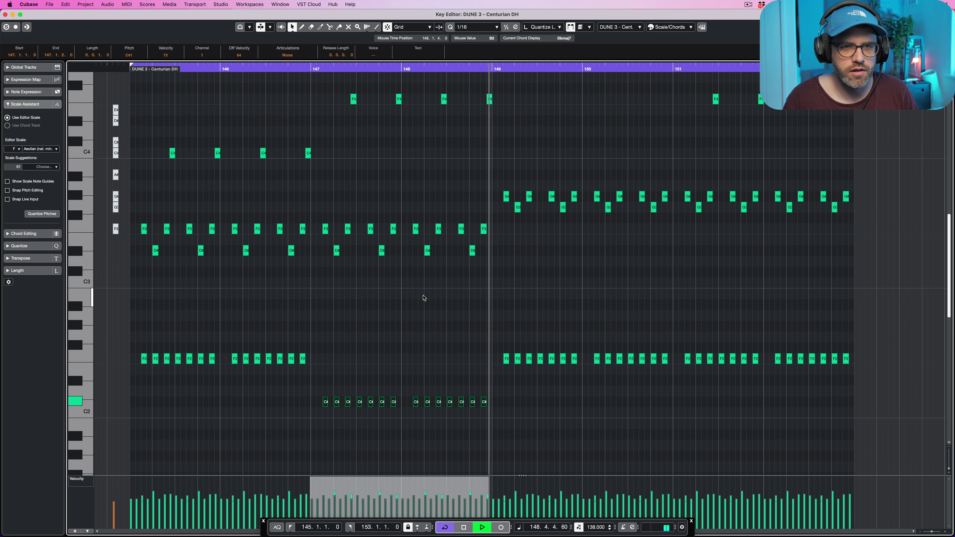
{"action": "key", "text": "space"}
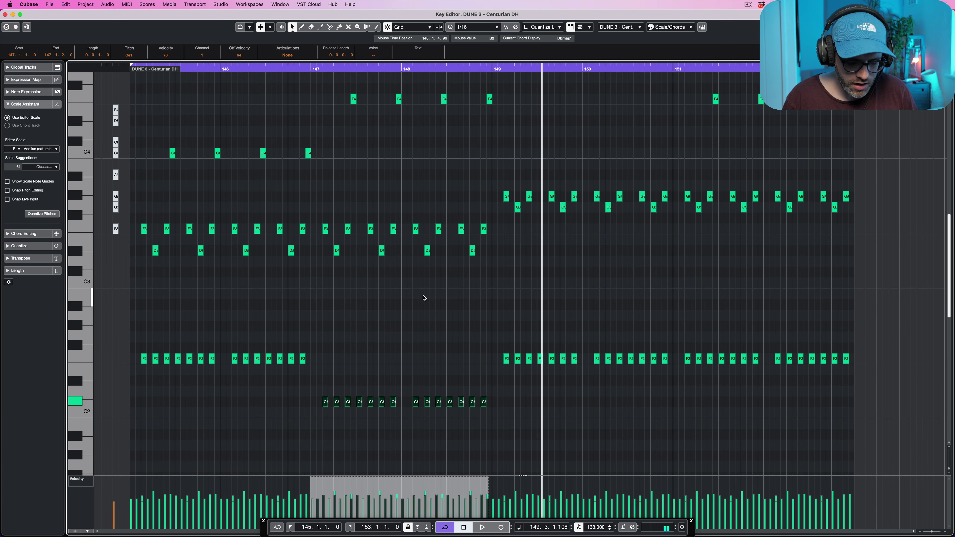
Step: Lower the F1 and F2 bass notes in bars 149 and 150 to D#1 and D#2
{"action": "scroll", "coordinate": [424, 298], "scroll_direction": "down", "scroll_amount": 15}
{"action": "left_click", "coordinate": [607, 213]}
{"action": "left_click_drag", "start_coordinate": [634, 212], "coordinate": [458, 363]}
{"action": "key", "text": "Down"}
{"action": "key", "text": "Down"}
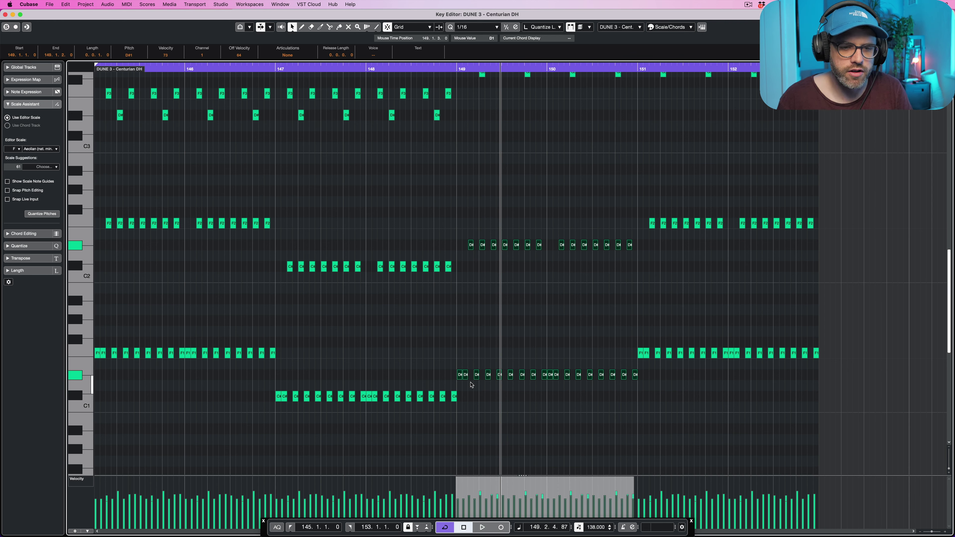
Step: Transpose the F1 and F2 bass notes in bars 151 and 152 to A#0 and A#1
{"action": "left_click_drag", "start_coordinate": [836, 178], "coordinate": [641, 362]}
{"action": "key", "text": "Up"}
{"action": "key", "text": "Up"}
{"action": "key", "text": "Up"}
{"action": "key", "text": "Up"}
{"action": "key", "text": "Up"}
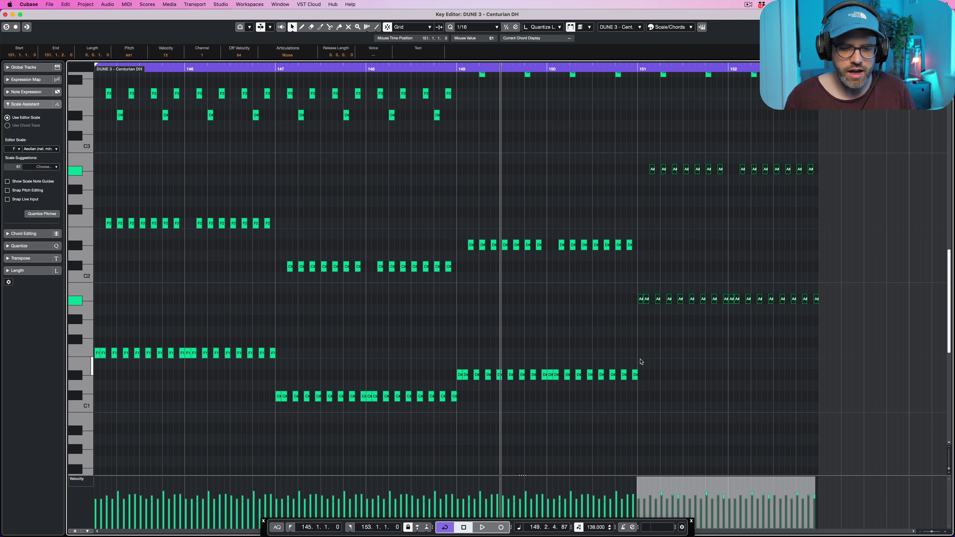
{"action": "key", "text": "shift+Down"}
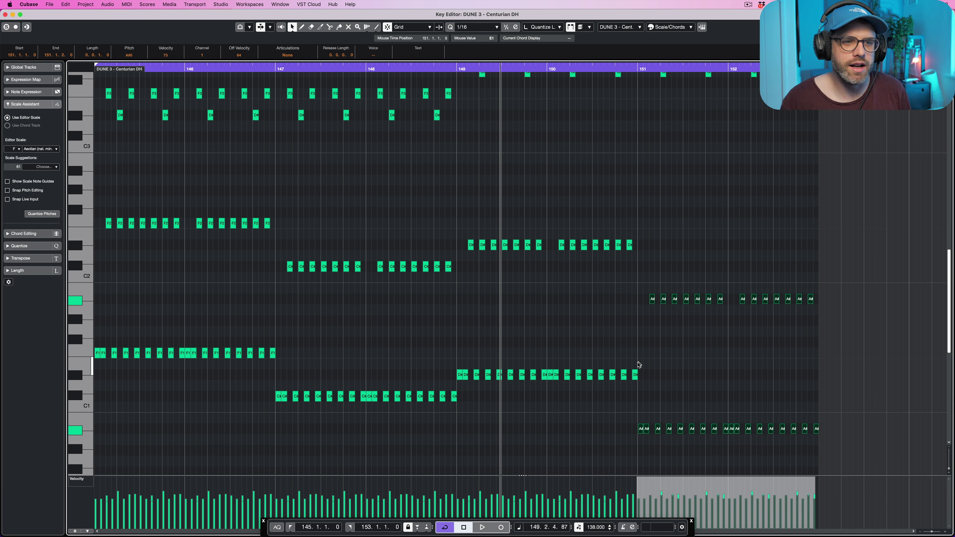
Step: Play back the whole eight-bar arpeggio from bar 145 to hear the complete bass progression
{"action": "key", "text": "space"}
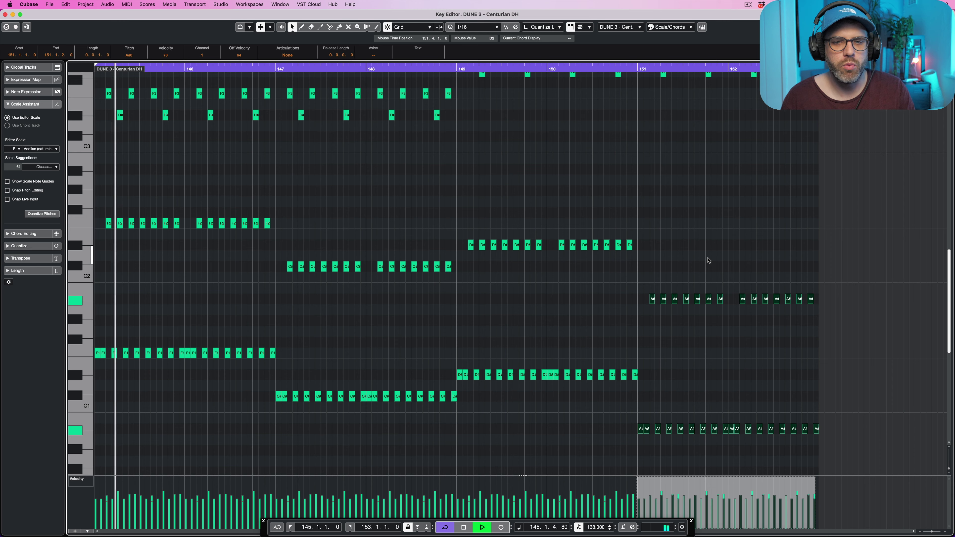
{"action": "scroll", "coordinate": [709, 262], "scroll_direction": "up", "scroll_amount": 3}
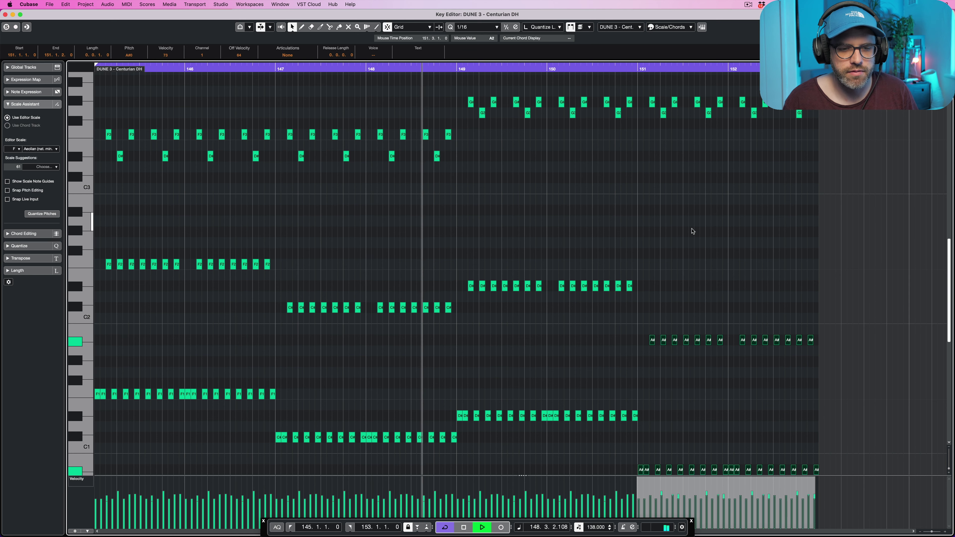
{"action": "scroll", "coordinate": [694, 241], "scroll_direction": "down", "scroll_amount": 6}
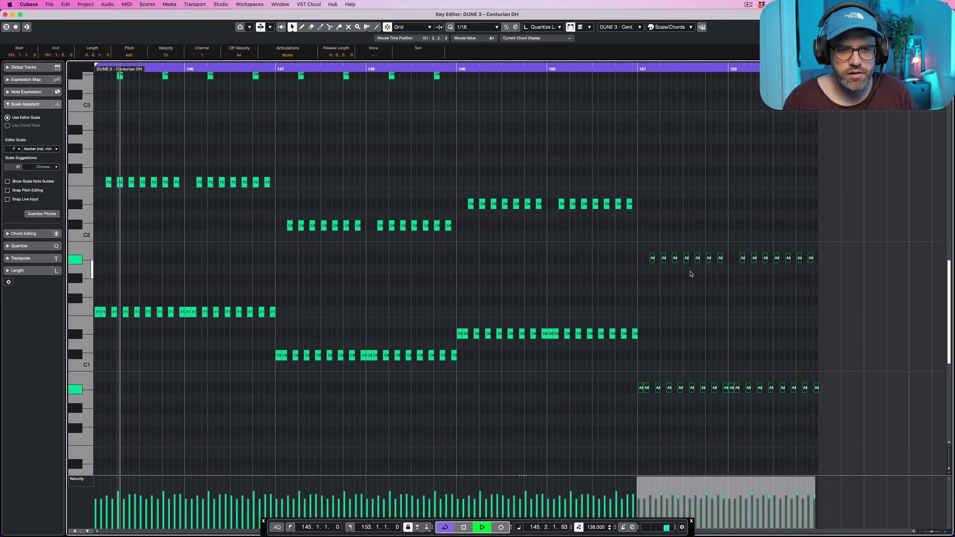
{"action": "scroll", "coordinate": [691, 274], "scroll_direction": "up", "scroll_amount": 18}
{"action": "key", "text": "space"}
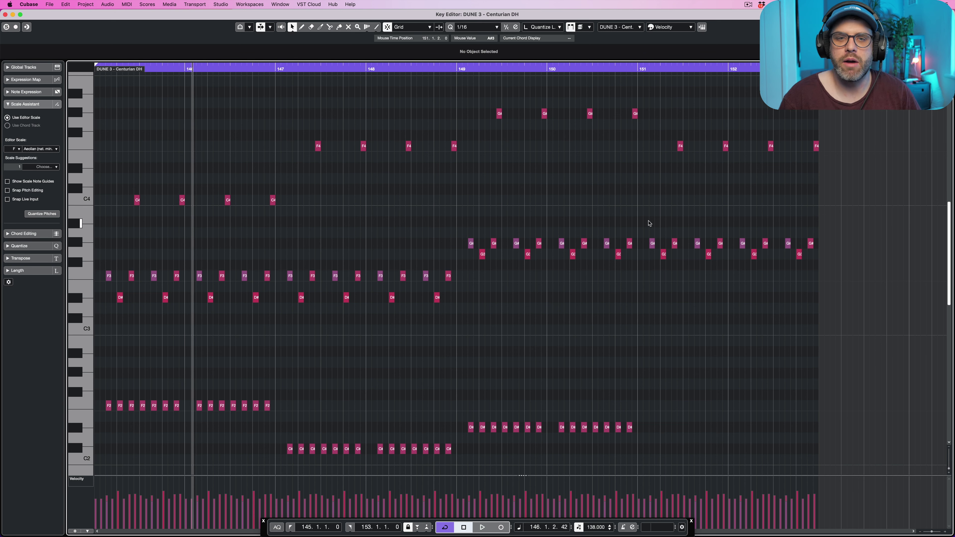
Step: Try a higher velocity on the upper C4, F4 and G#4 melody notes, listen to it, and undo the change
{"action": "left_click_drag", "start_coordinate": [128, 122], "coordinate": [467, 219]}
{"action": "left_click_drag", "start_coordinate": [476, 107], "coordinate": [843, 174]}
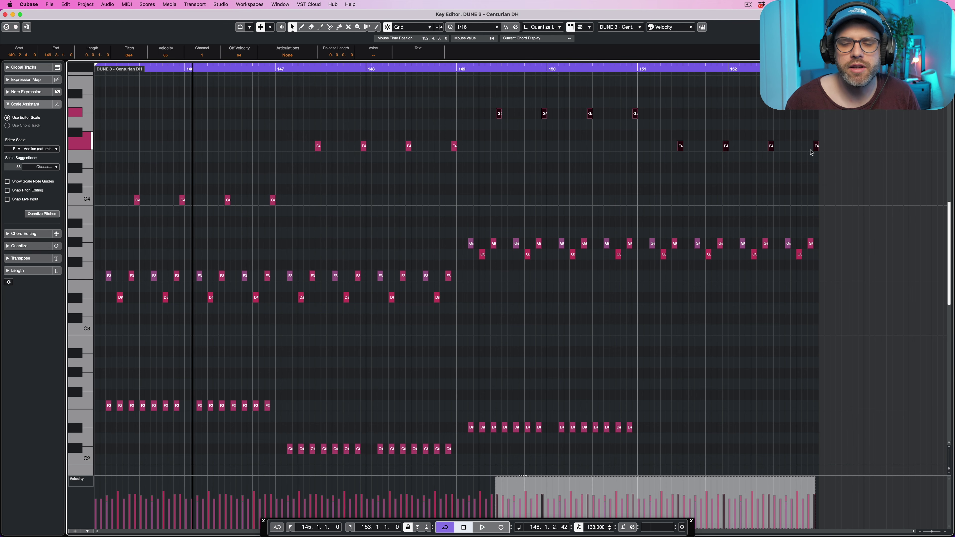
{"action": "left_click_drag", "start_coordinate": [830, 90], "coordinate": [128, 213]}
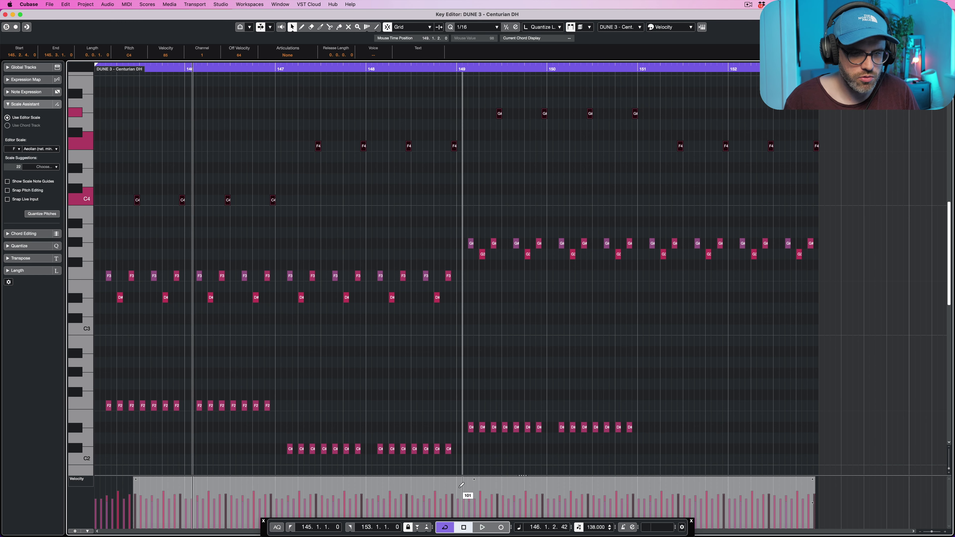
{"action": "key", "text": "space"}
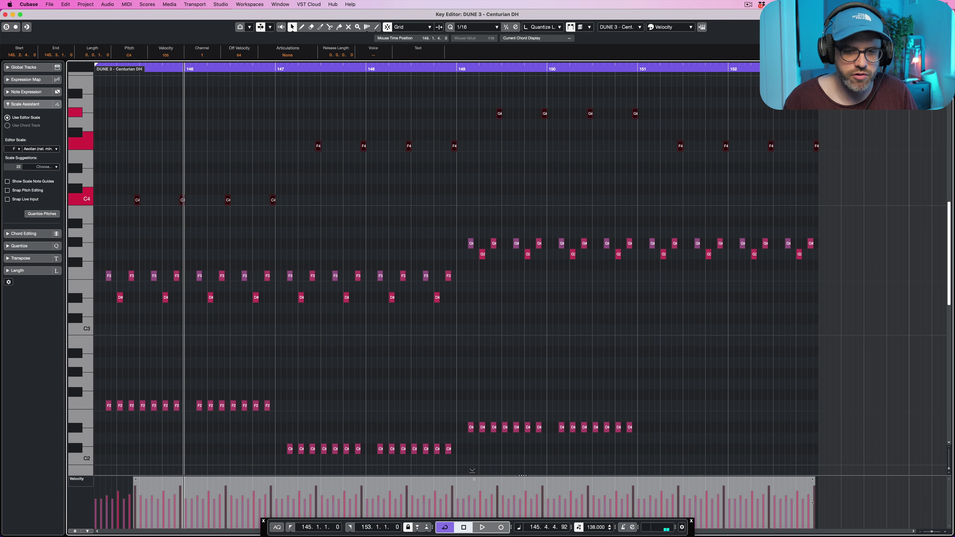
{"action": "key", "text": "space"}
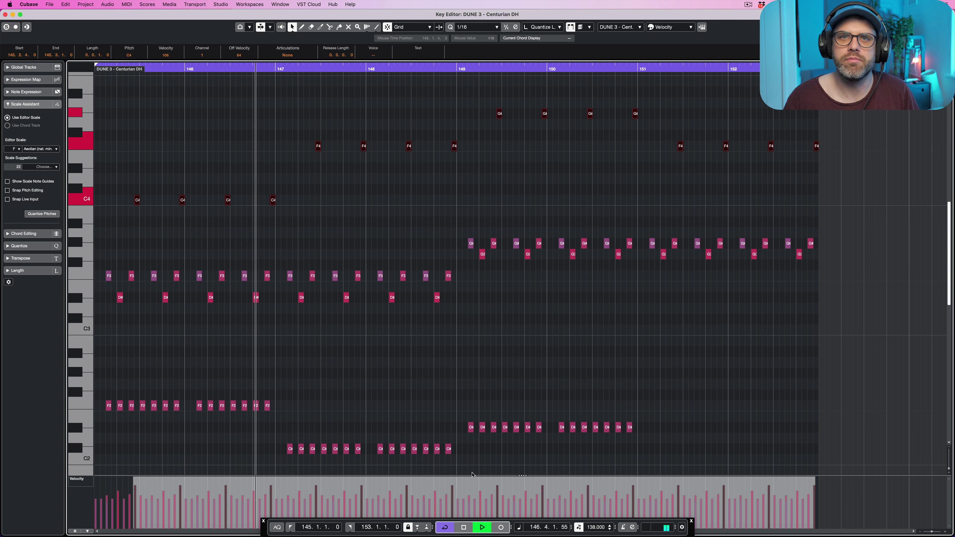
{"action": "key", "text": "space"}
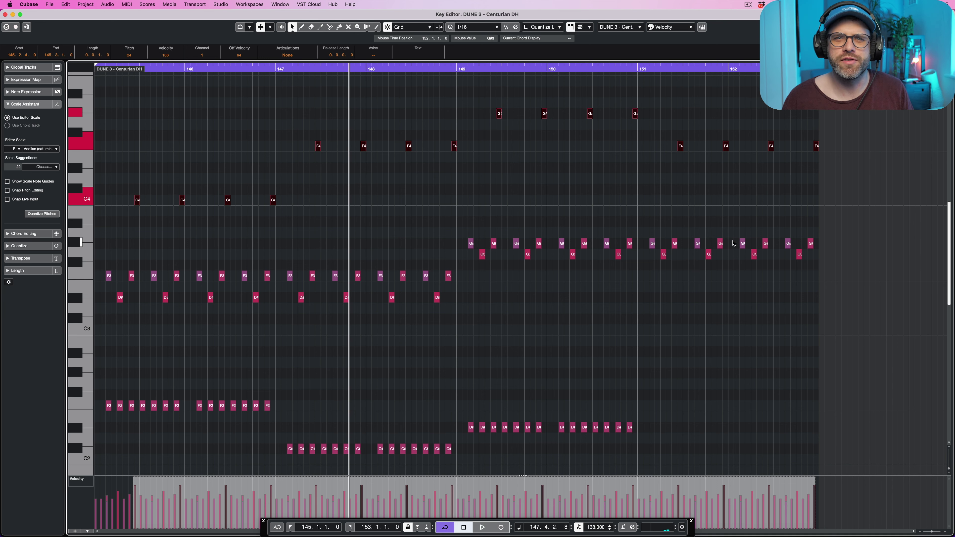
{"action": "key", "text": "super+z"}
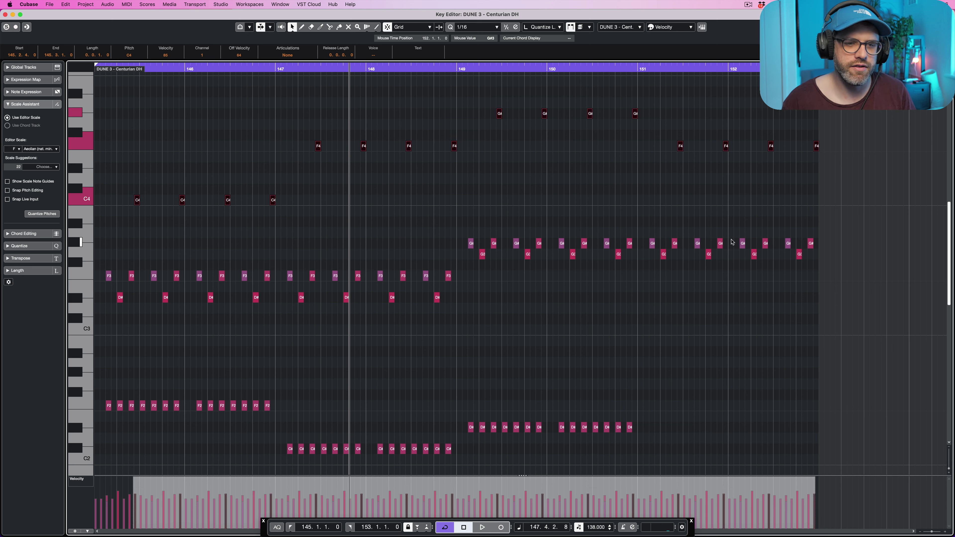
{"action": "left_click", "coordinate": [534, 243]}
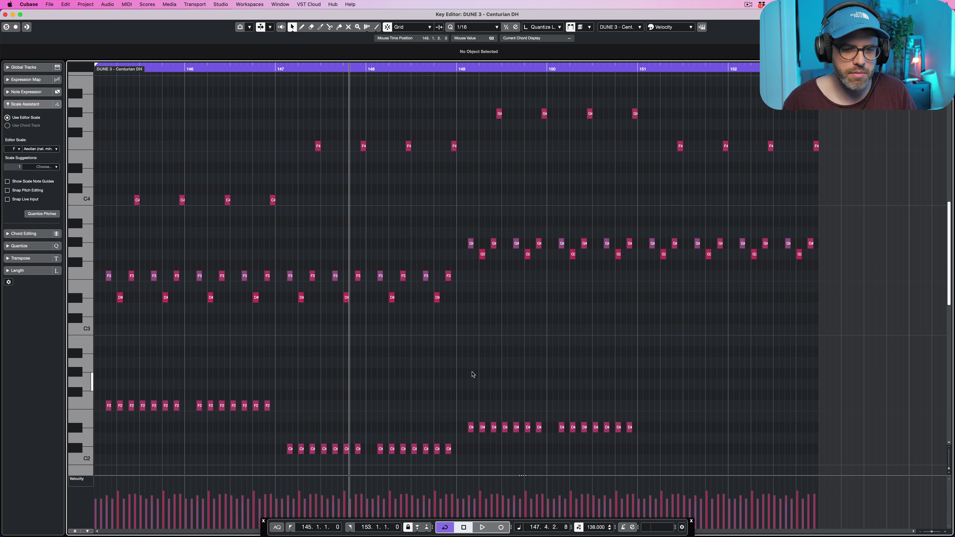
Step: Play back the arpeggio from bar 145 and single out the F4 and G#4 melody notes in bars 147 to 150
{"action": "key", "text": "space"}
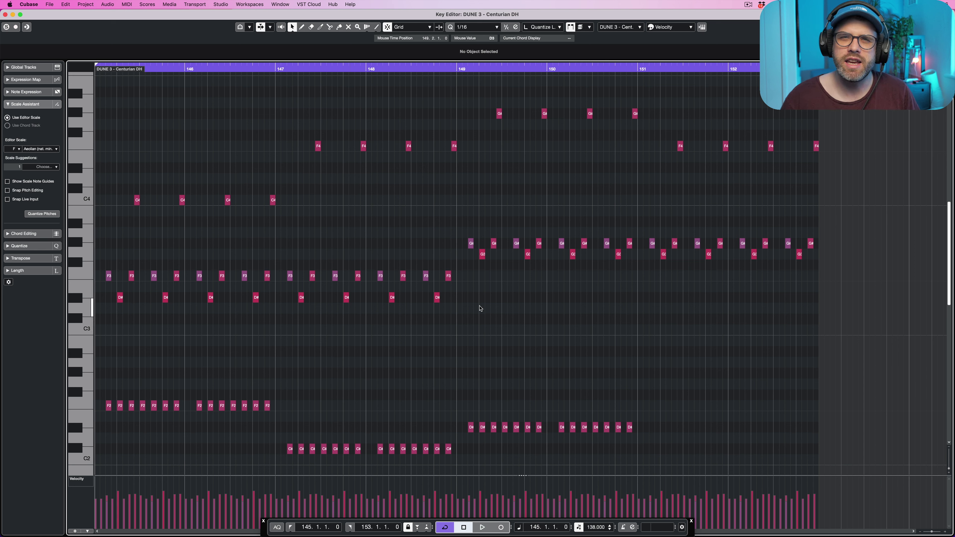
{"action": "key", "text": "space"}
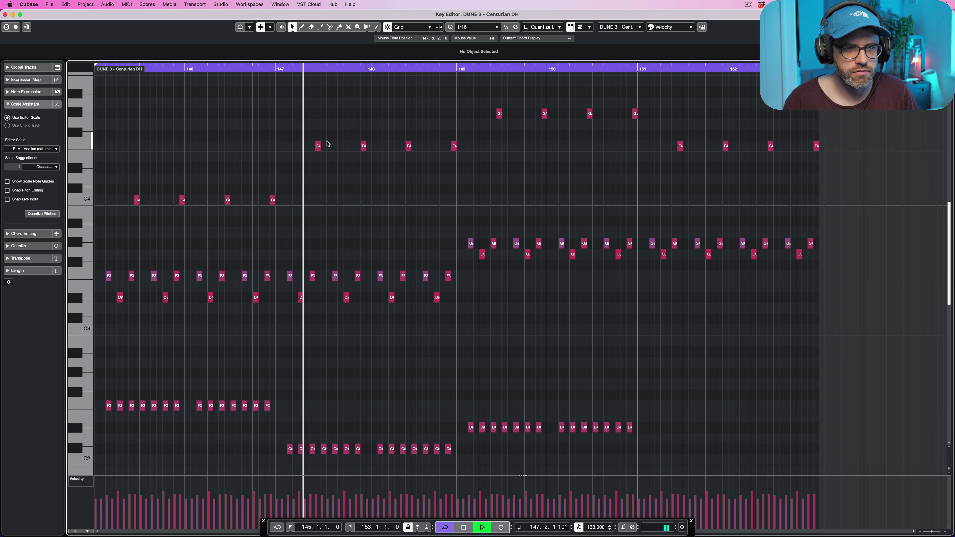
{"action": "key", "text": "space"}
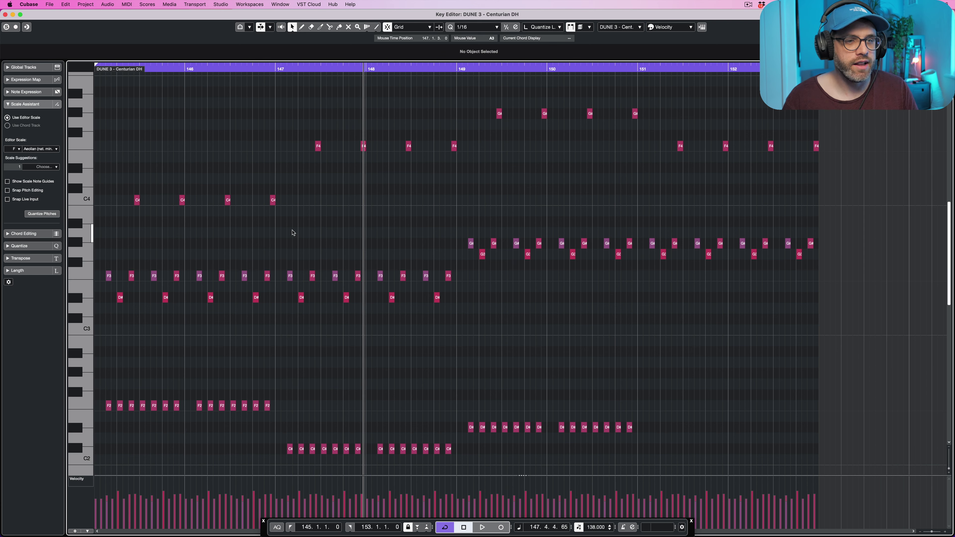
{"action": "left_click_drag", "start_coordinate": [294, 134], "coordinate": [467, 176]}
{"action": "left_click", "coordinate": [559, 124]}
{"action": "left_click_drag", "start_coordinate": [559, 123], "coordinate": [656, 133]}
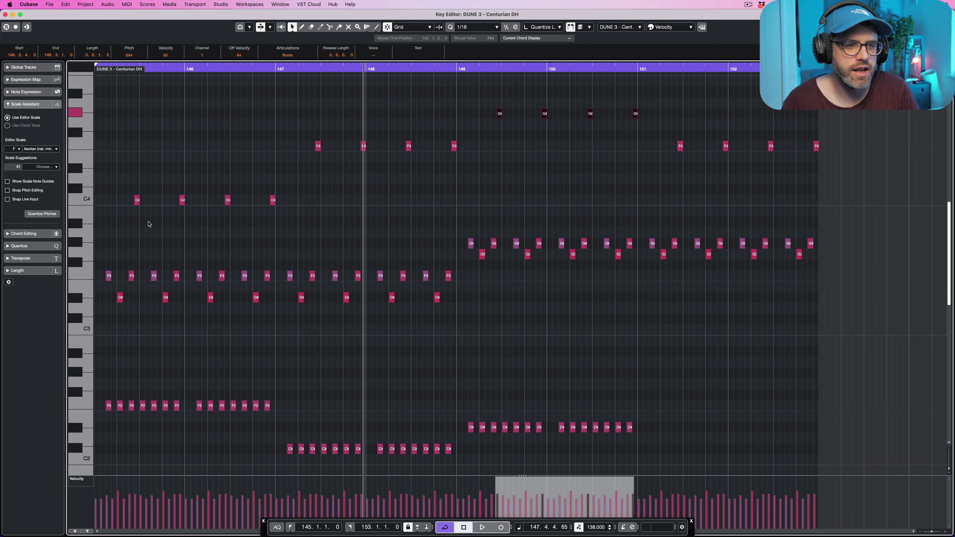
Step: Raise the last C4 note of bar 146 to F4 and the last F4 note of bar 148 to G#4
{"action": "left_click_drag", "start_coordinate": [273, 199], "coordinate": [274, 146]}
{"action": "left_click", "coordinate": [454, 146]}
{"action": "key", "text": "Up"}
{"action": "key", "text": "Up"}
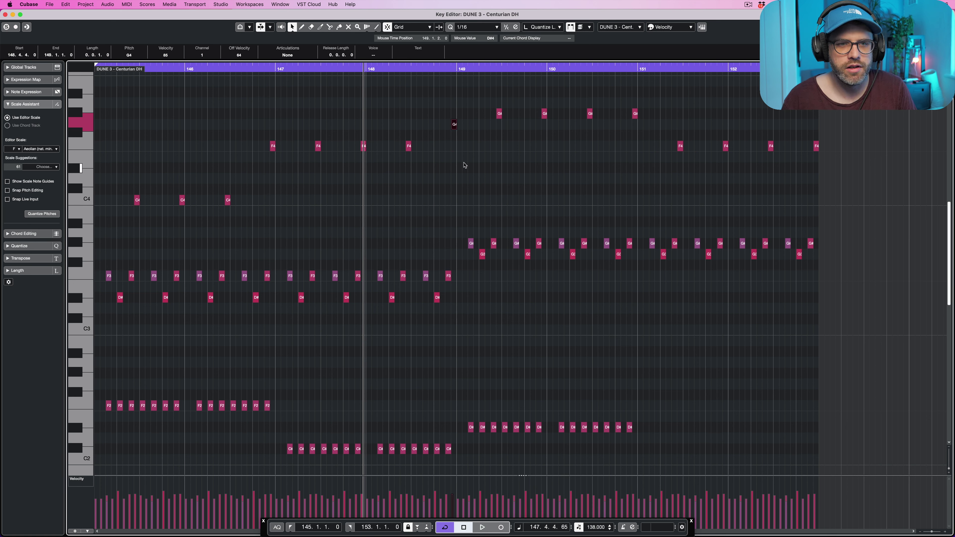
{"action": "key", "text": "Up"}
Step: Lower the last G#4 note of bar 150 to F4
{"action": "left_click", "coordinate": [635, 113]}
{"action": "key", "text": "Down"}
{"action": "key", "text": "Down"}
{"action": "key", "text": "Down"}
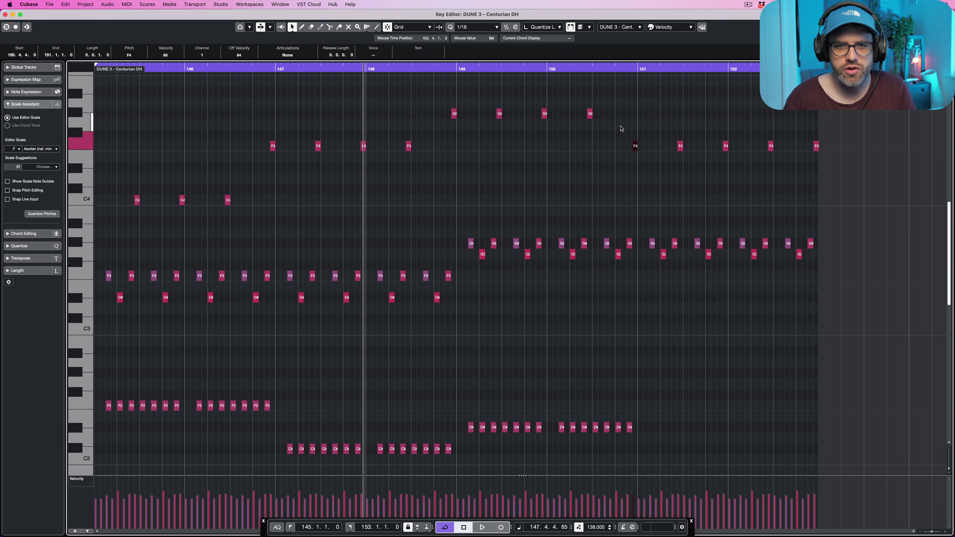
Step: Select the last F4 note of bar 152 and play back the edited melody from bar 145
{"action": "left_click_drag", "start_coordinate": [672, 127], "coordinate": [721, 145]}
{"action": "scroll", "coordinate": [812, 175], "scroll_direction": "right", "scroll_amount": 3}
{"action": "left_click_drag", "start_coordinate": [788, 140], "coordinate": [749, 176]}
{"action": "scroll", "coordinate": [375, 184], "scroll_direction": "right", "scroll_amount": 1}
{"action": "key", "text": "space"}
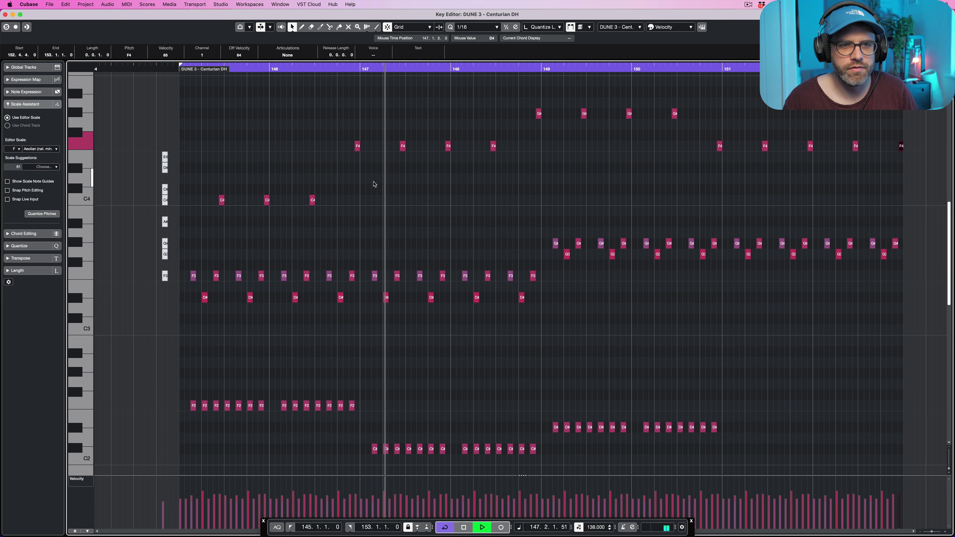
Step: Lower the F4 note at the end of bar 146 to C4 and play back from bar 146
{"action": "left_click", "coordinate": [358, 146]}
{"action": "key", "text": "space"}
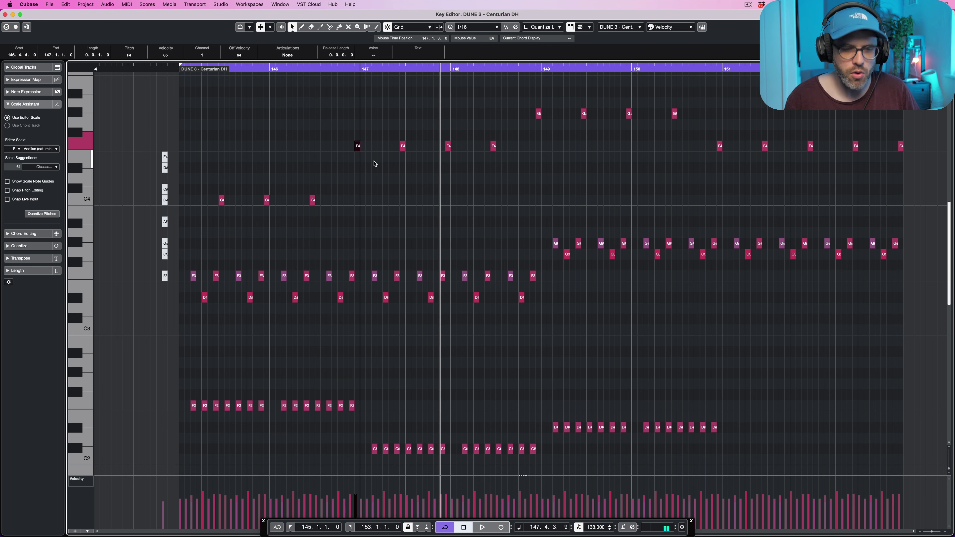
{"action": "key", "text": "Down"}
{"action": "key", "text": "Down"}
{"action": "key", "text": "Down"}
{"action": "key", "text": "Down"}
{"action": "key", "text": "Down"}
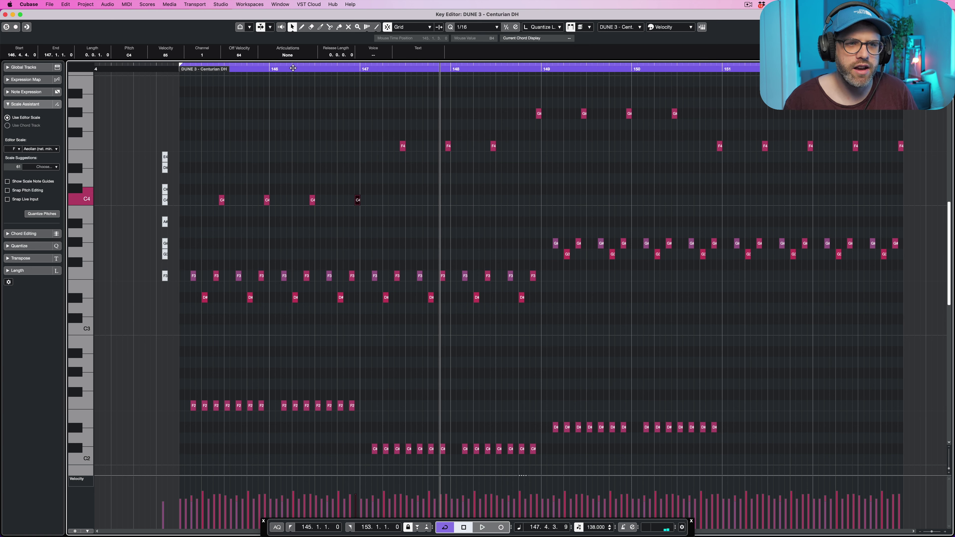
{"action": "left_click", "coordinate": [293, 67]}
{"action": "key", "text": "space"}
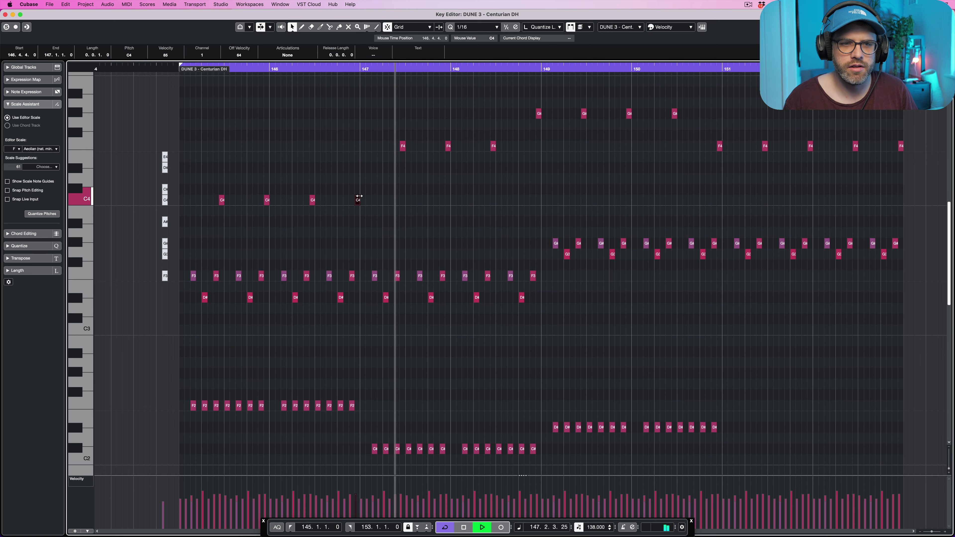
Step: Raise the last C4 note of bar 146 to F4 and play back the change from the middle of bar 146
{"action": "key", "text": "space"}
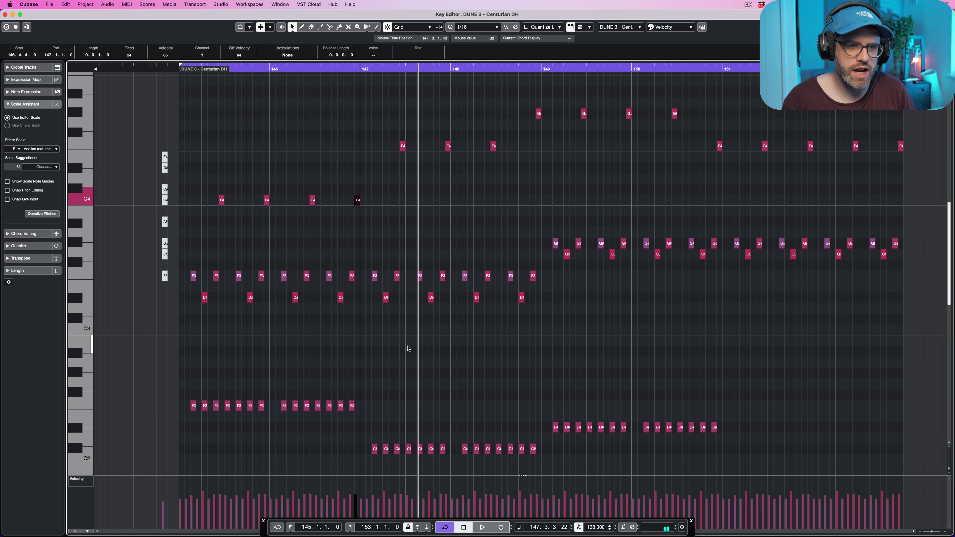
{"action": "key", "text": "Up"}
{"action": "key", "text": "Up"}
{"action": "key", "text": "Up"}
{"action": "key", "text": "Up"}
{"action": "key", "text": "Up"}
{"action": "left_click", "coordinate": [315, 70]}
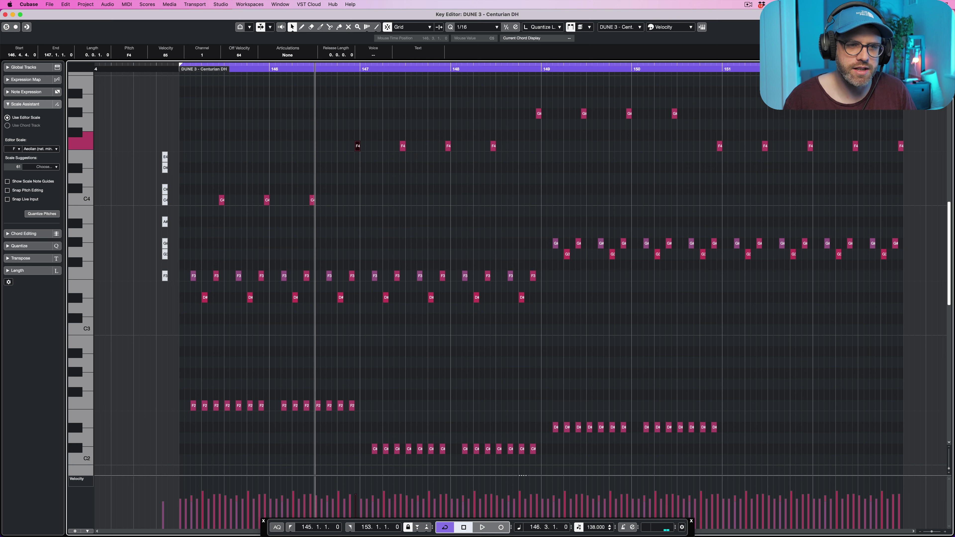
{"action": "key", "text": "space"}
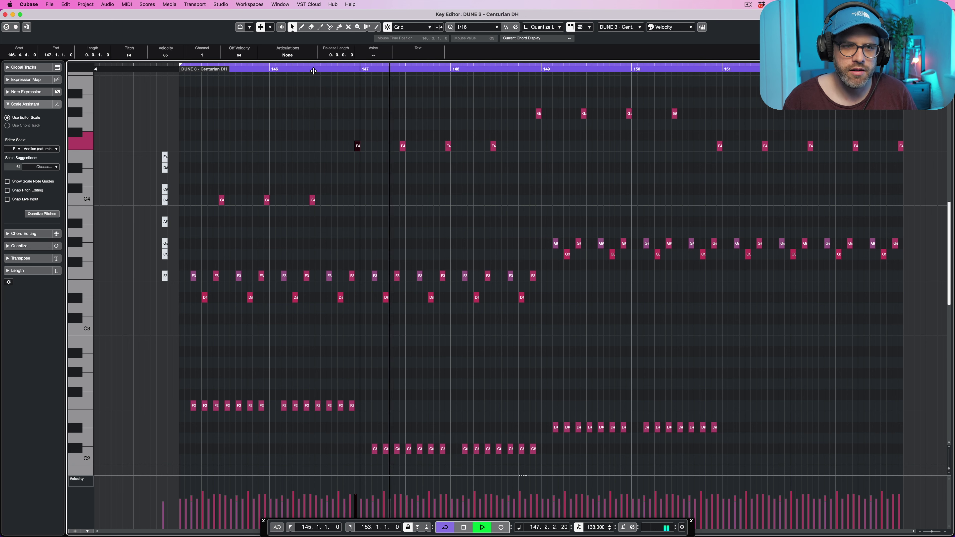
{"action": "key", "text": "space"}
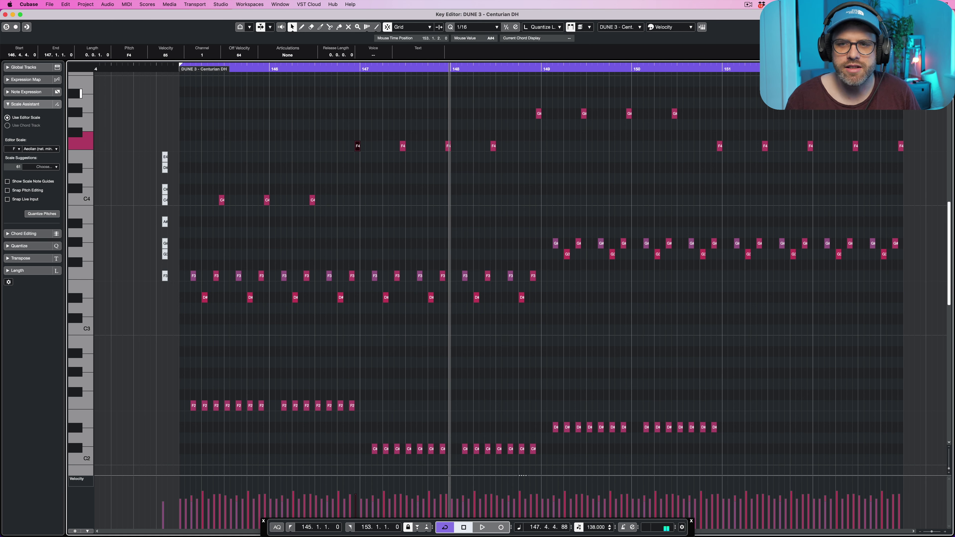
Step: Select all the upper melody notes from C4 upwards, then select the Centurian DH clip at bar 145 in the project window
{"action": "left_click_drag", "start_coordinate": [915, 94], "coordinate": [227, 215]}
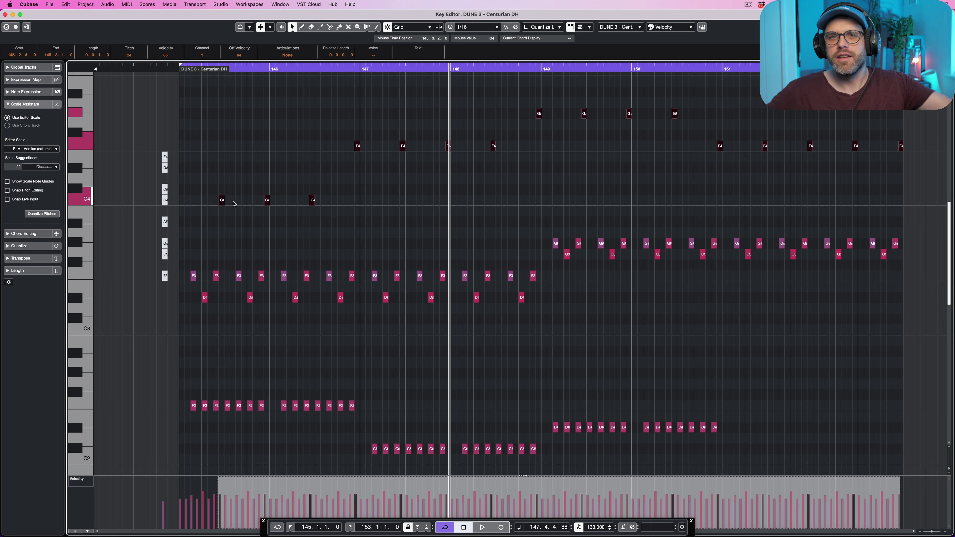
{"action": "left_click", "coordinate": [358, 173]}
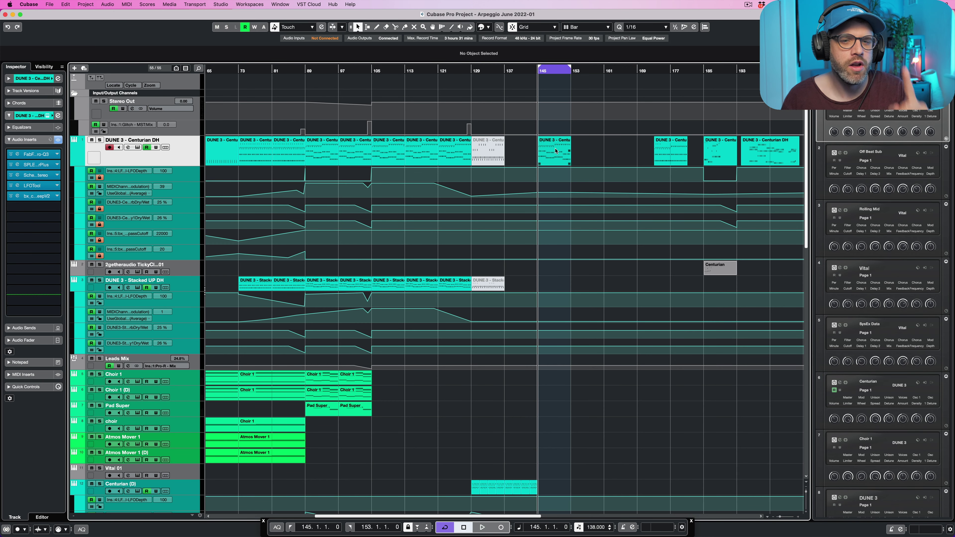
{"action": "left_click", "coordinate": [556, 151]}
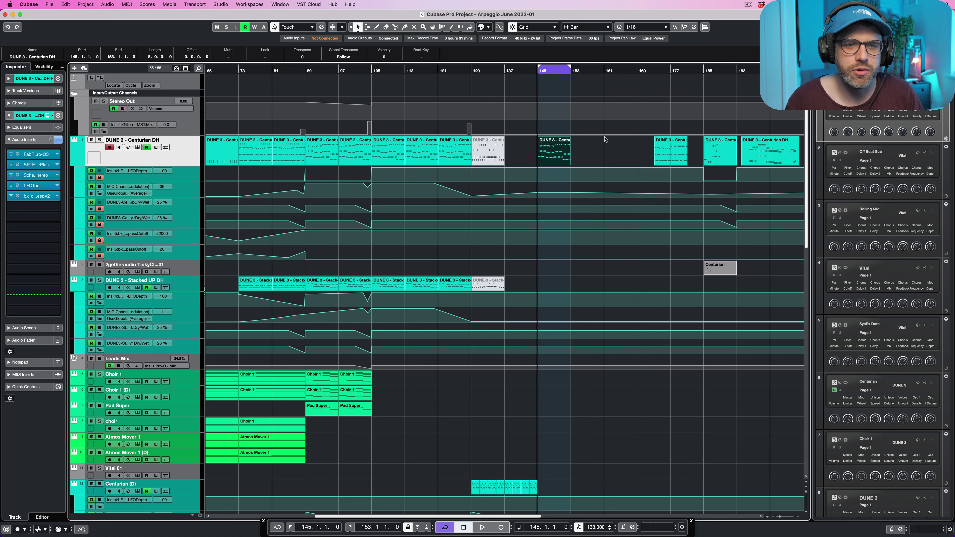
Step: Examine the Pro-Q 3 EQ curve on the Centurian DH track while playing the arpeggio soloed from bar 145
{"action": "left_click", "coordinate": [23, 155]}
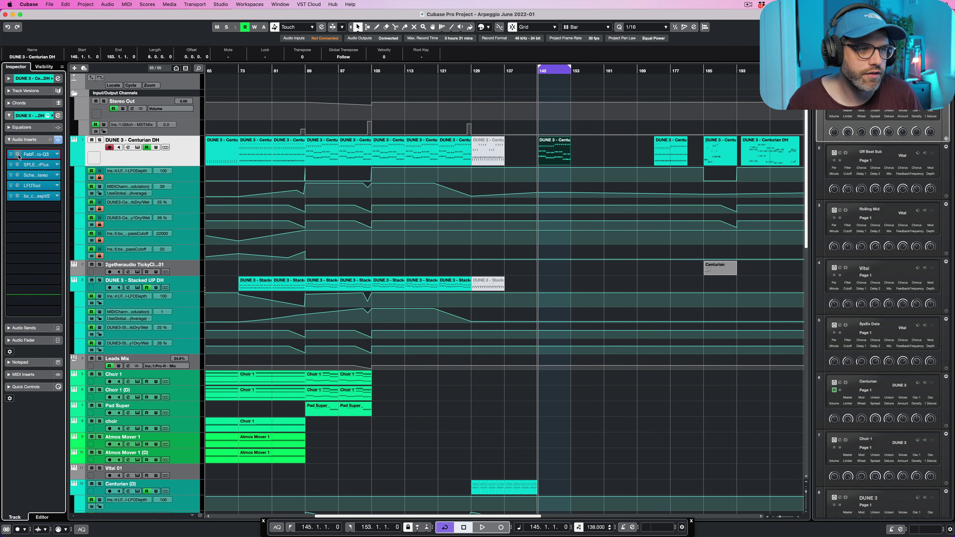
{"action": "left_click_drag", "start_coordinate": [488, 54], "coordinate": [460, 62]}
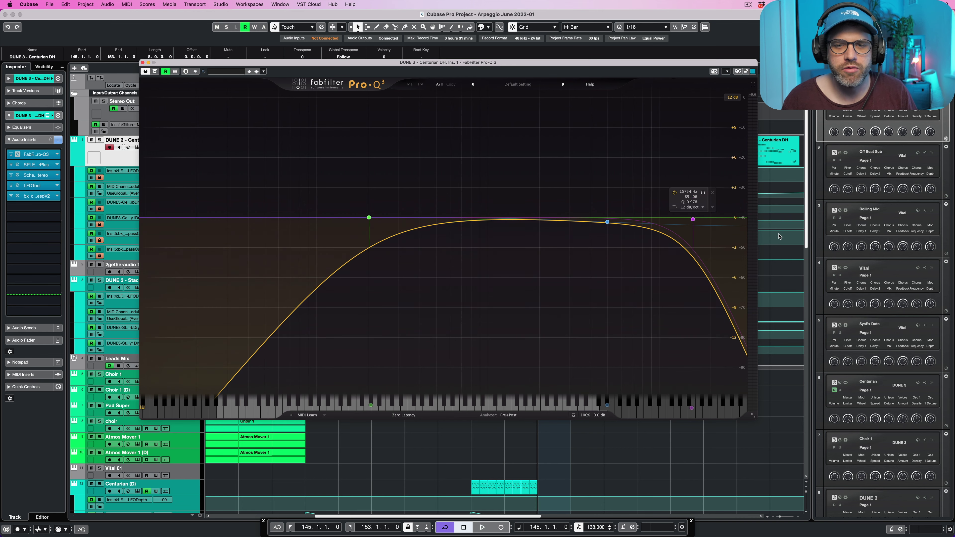
{"action": "key", "text": "space"}
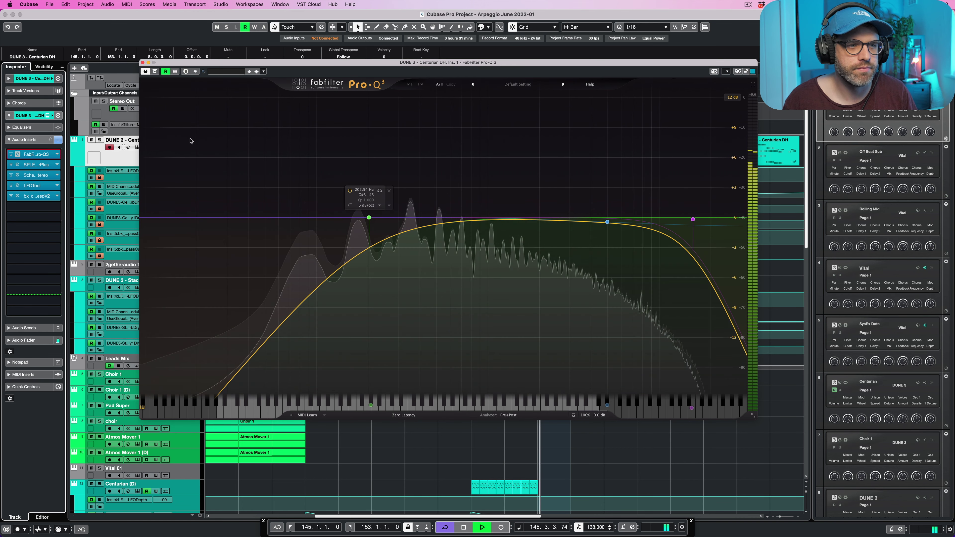
{"action": "key", "text": "s"}
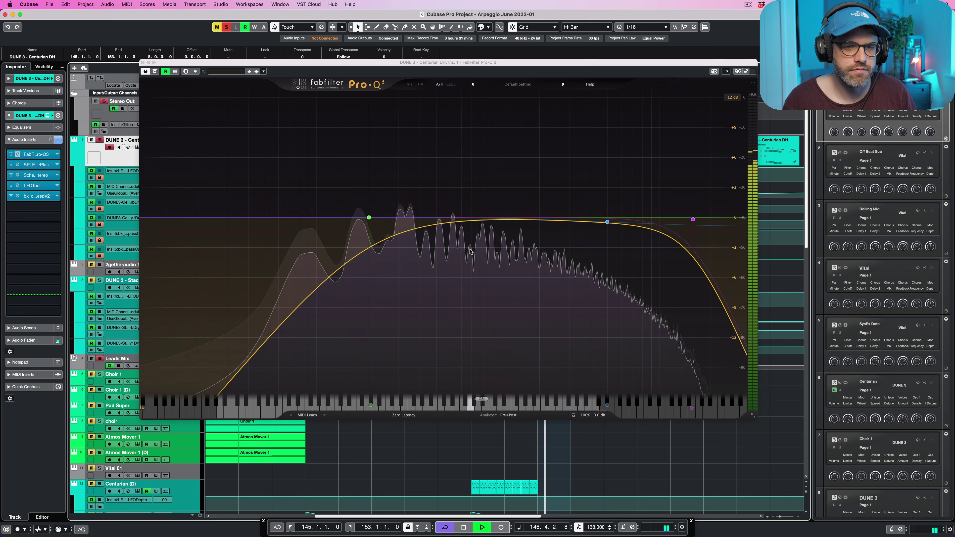
{"action": "left_click_drag", "start_coordinate": [471, 252], "coordinate": [372, 217]}
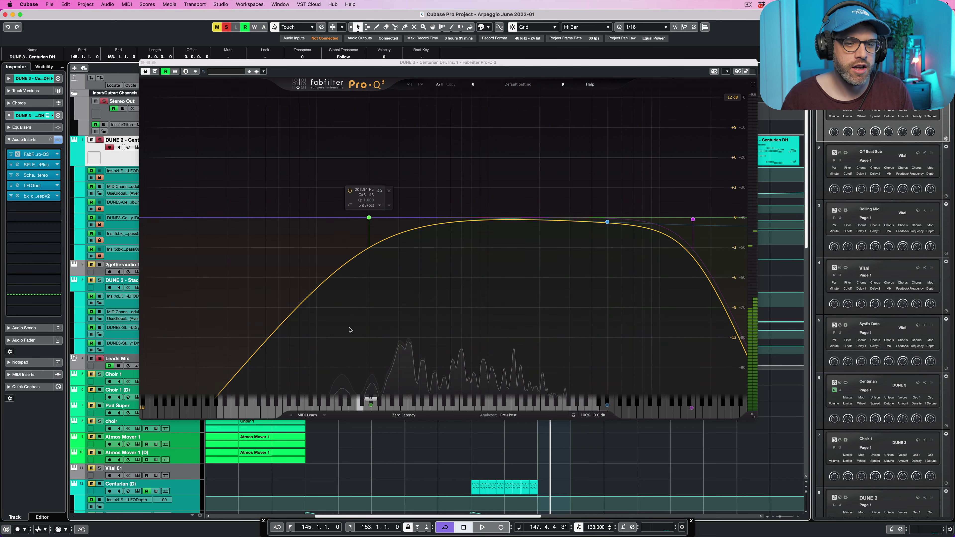
{"action": "key", "text": "space"}
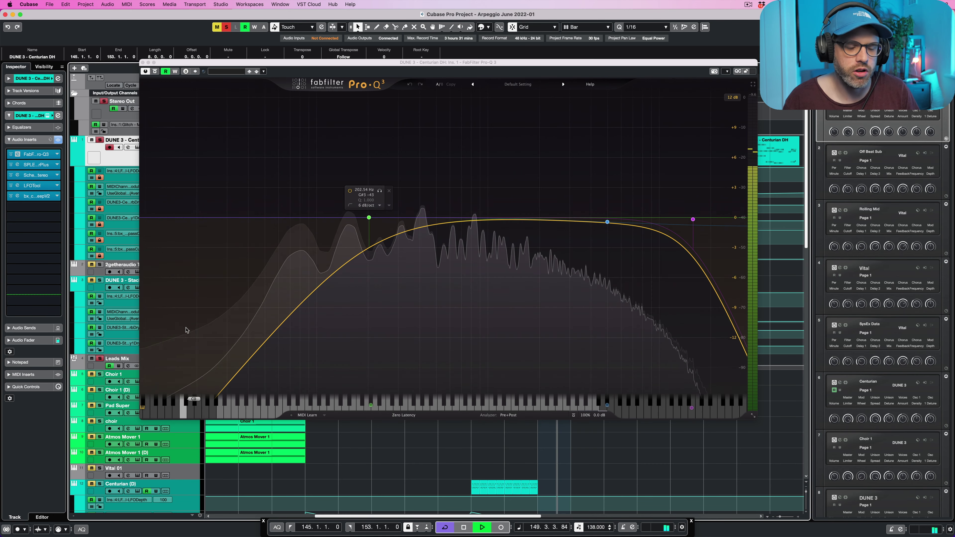
{"action": "left_click", "coordinate": [143, 62]}
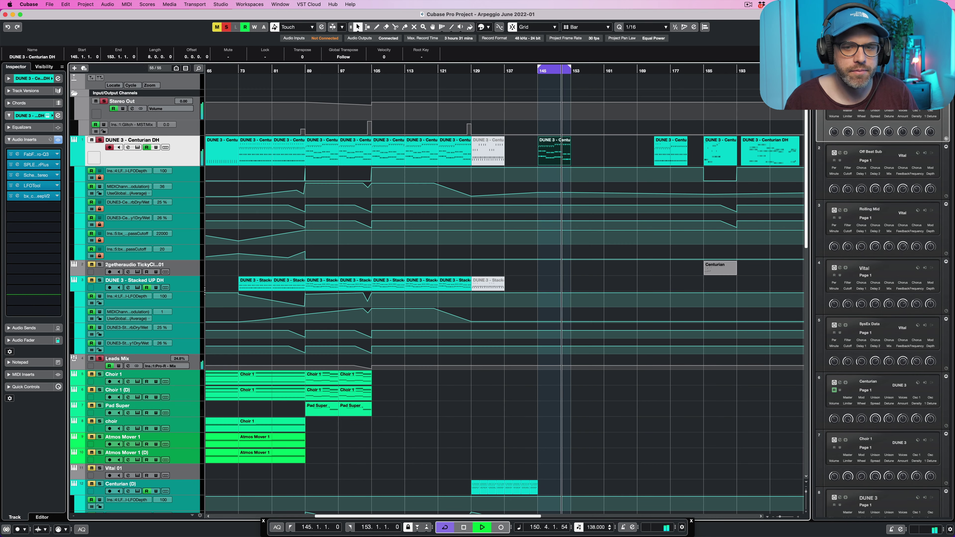
{"action": "left_click", "coordinate": [17, 154]}
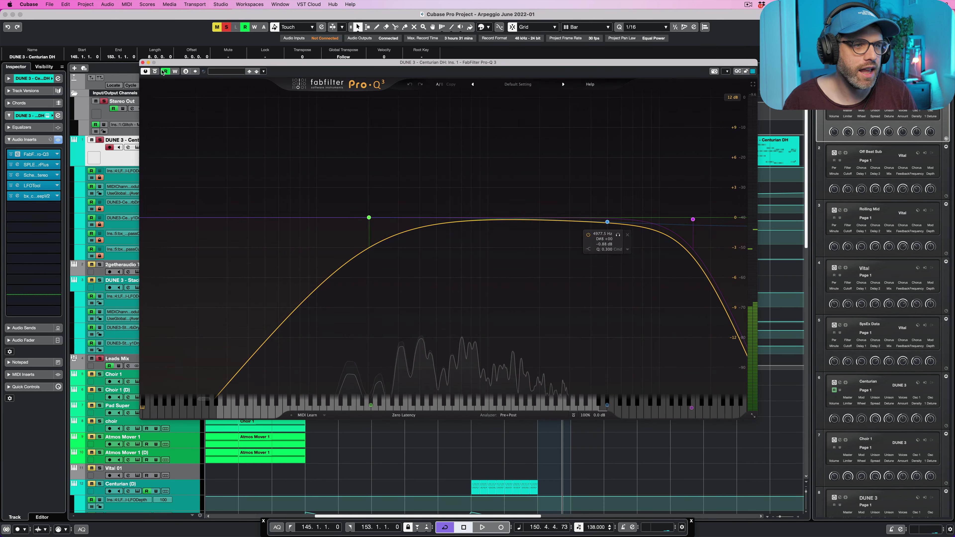
{"action": "left_click", "coordinate": [36, 155]}
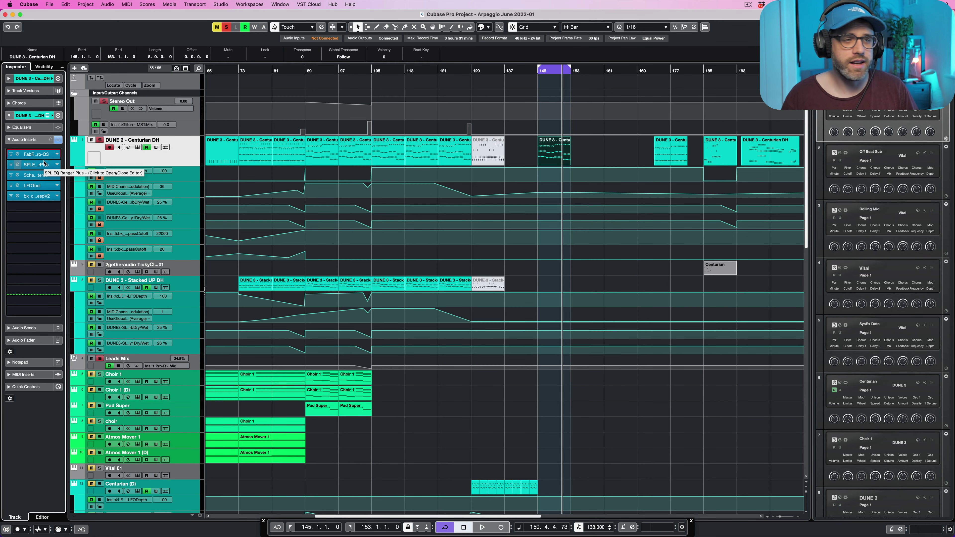
Step: Inspect the SPL EQ Ranger Plus and Scheps Omni Channel settings on the Centurian DH track
{"action": "left_click", "coordinate": [20, 165]}
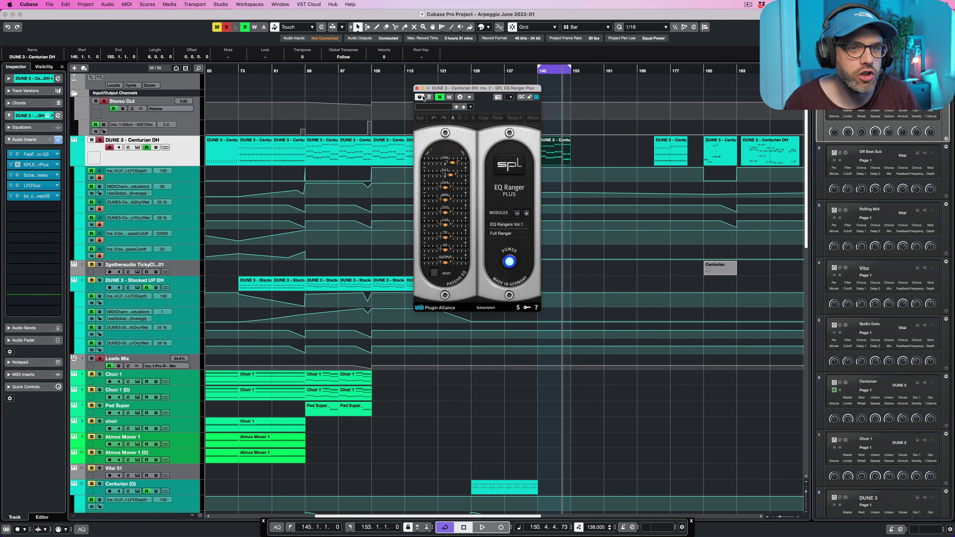
{"action": "left_click", "coordinate": [417, 88]}
{"action": "left_click", "coordinate": [18, 175]}
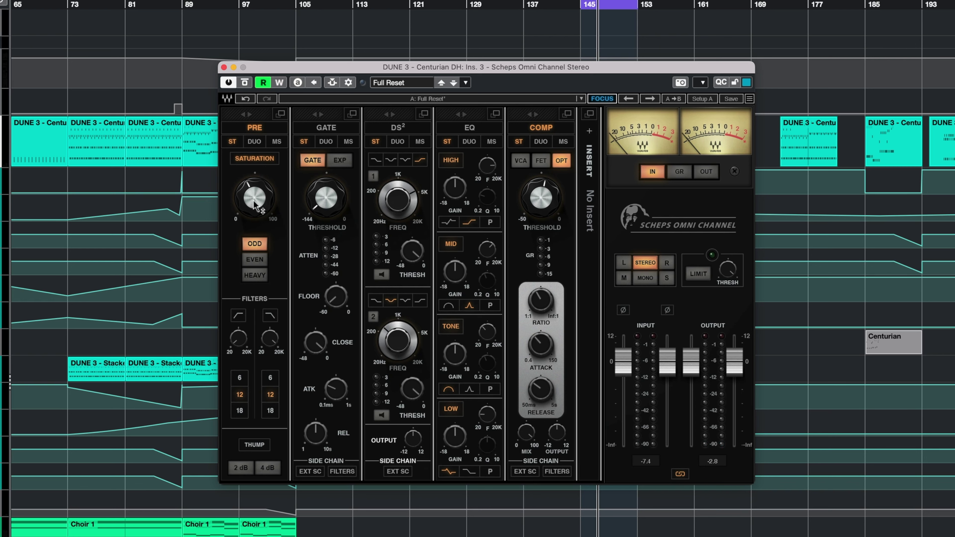
{"action": "mouse_move", "coordinate": [254, 205]}
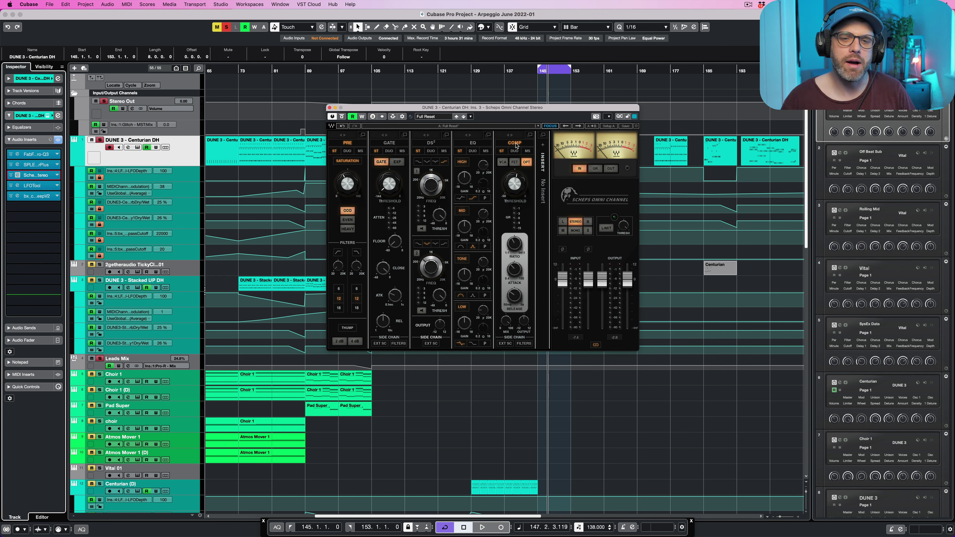
{"action": "key", "text": "space"}
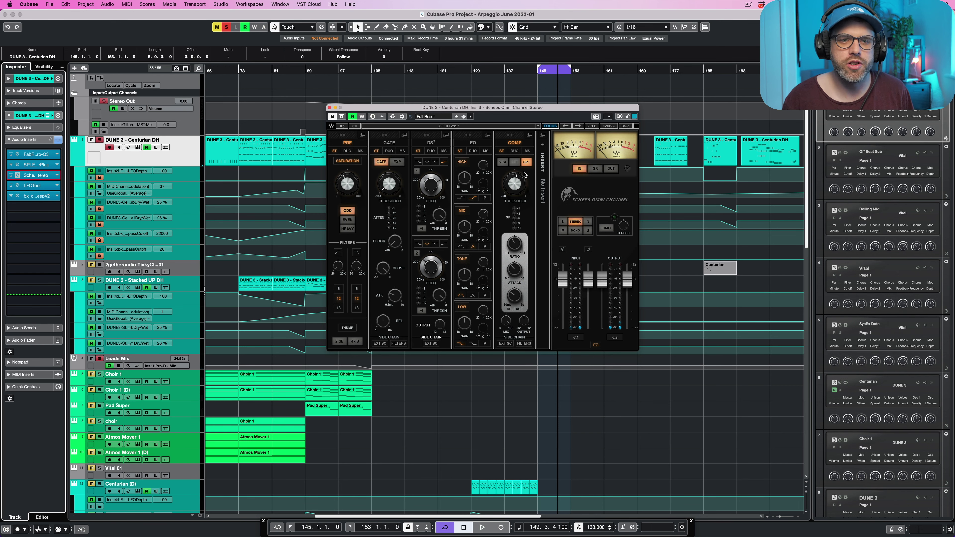
{"action": "left_click", "coordinate": [18, 175]}
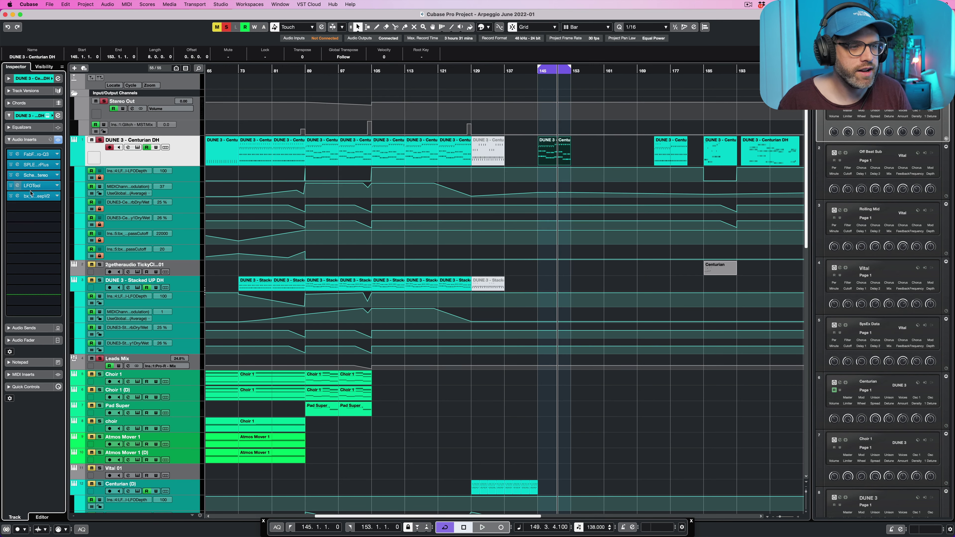
Step: Inspect the LFOTool volume shape and the bx_cleansweep V2 filter on the Centurian DH track
{"action": "left_click", "coordinate": [17, 186]}
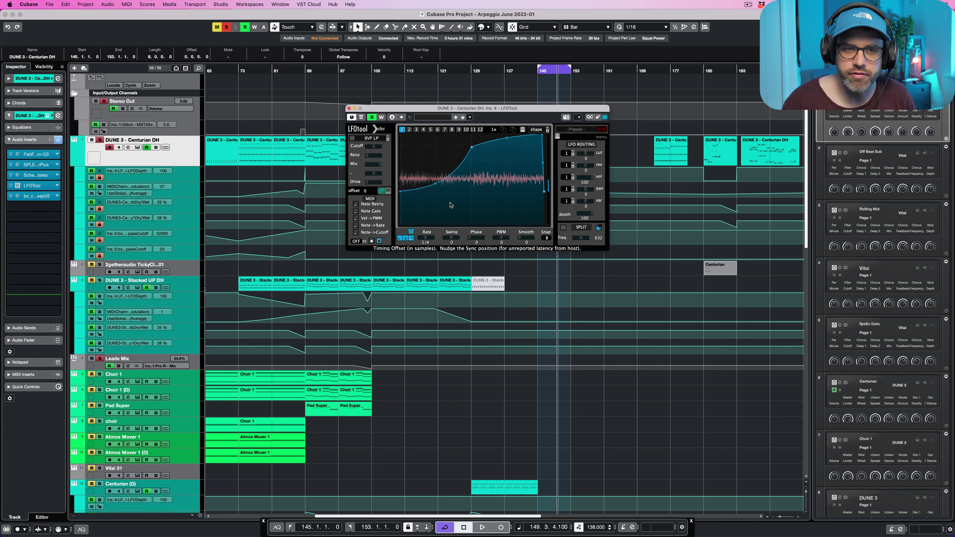
{"action": "left_click", "coordinate": [348, 109]}
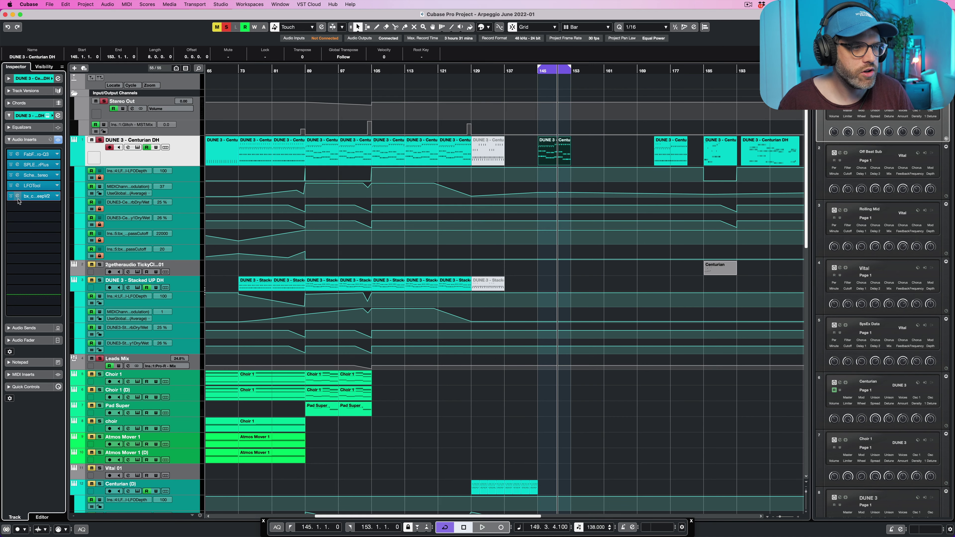
{"action": "left_click", "coordinate": [17, 196]}
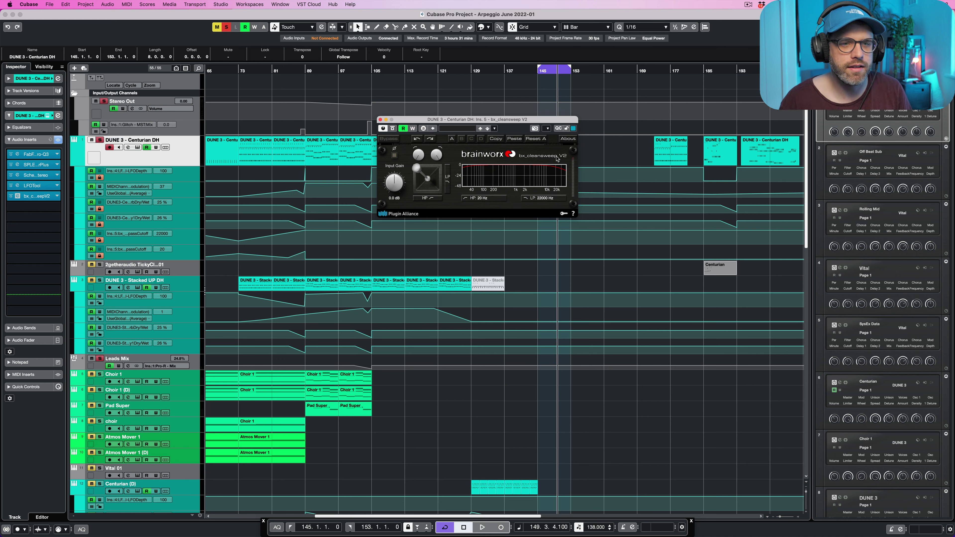
{"action": "left_click", "coordinate": [380, 119]}
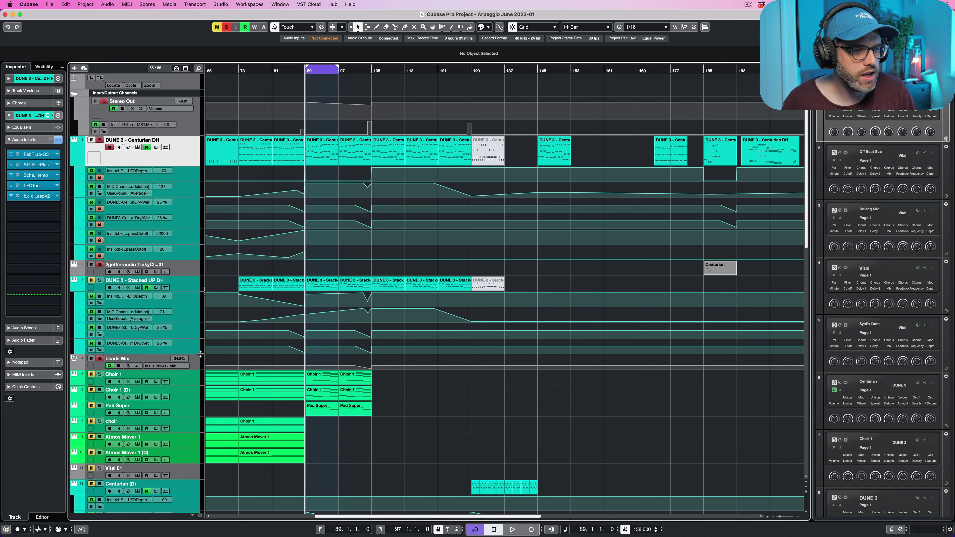
Step: Select the Leads Mix group channel and inspect its Pro-R reverb settings
{"action": "left_click", "coordinate": [196, 362]}
{"action": "left_click", "coordinate": [24, 120]}
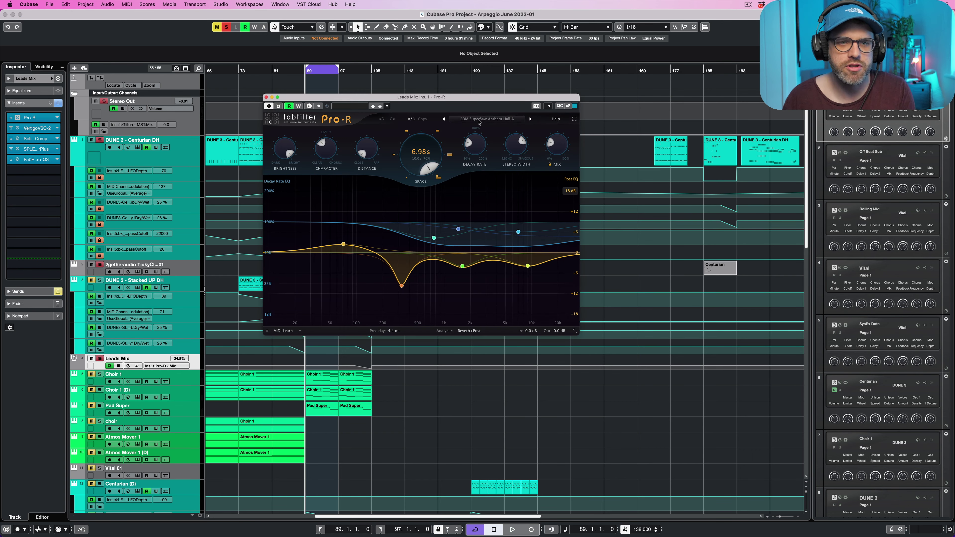
{"action": "left_click", "coordinate": [266, 98]}
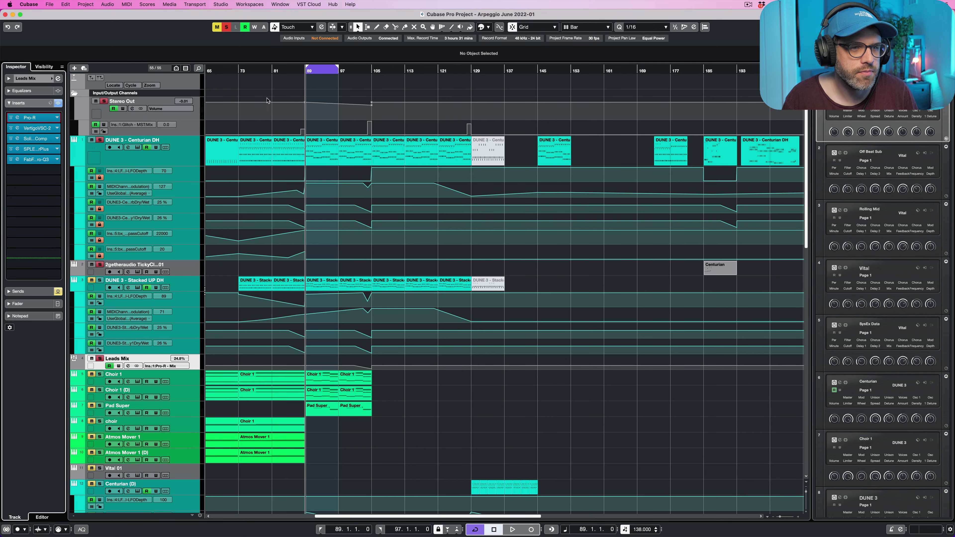
Step: Inspect the Vertigo VSC-2 and Solid Bus Comp compressors on the Leads Mix channel
{"action": "left_click", "coordinate": [17, 128]}
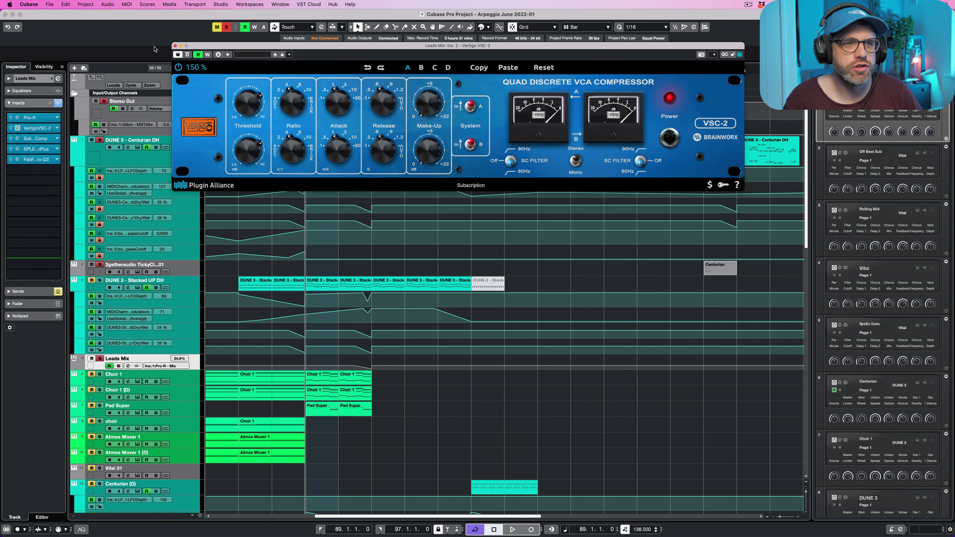
{"action": "left_click", "coordinate": [175, 46]}
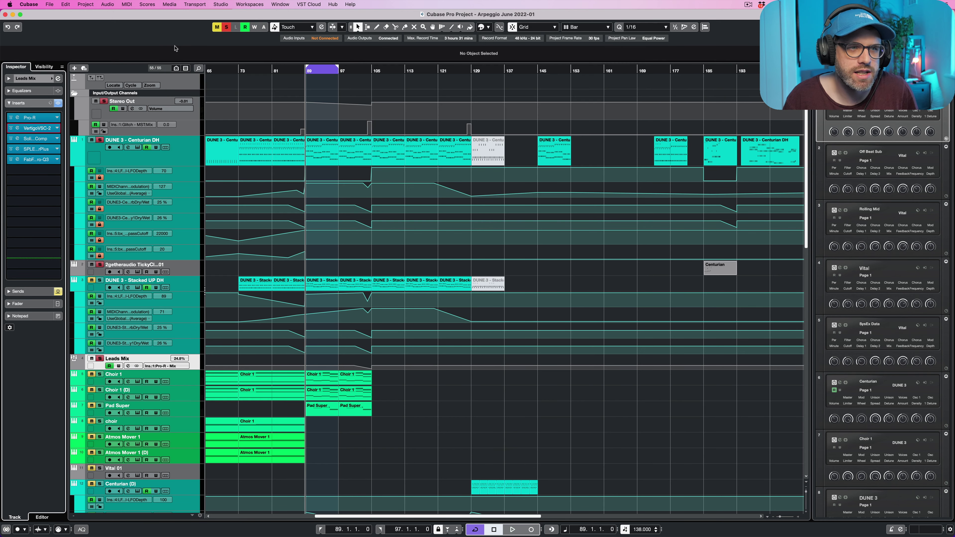
{"action": "left_click", "coordinate": [21, 138]}
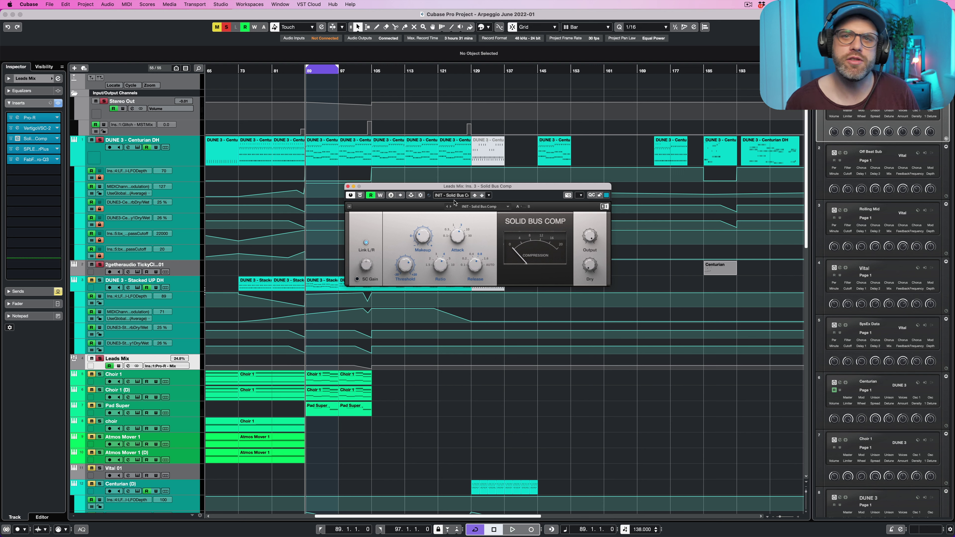
{"action": "left_click", "coordinate": [347, 187]}
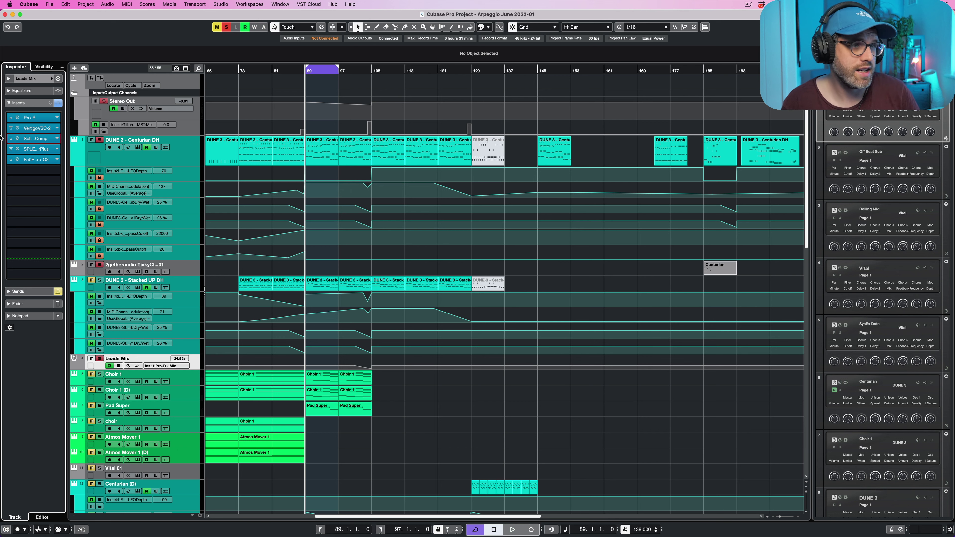
Step: Inspect the SPL EQ Ranger Plus and the Pro-Q 3 low cut on the Leads Mix channel, playing from bar 89
{"action": "left_click", "coordinate": [17, 149]}
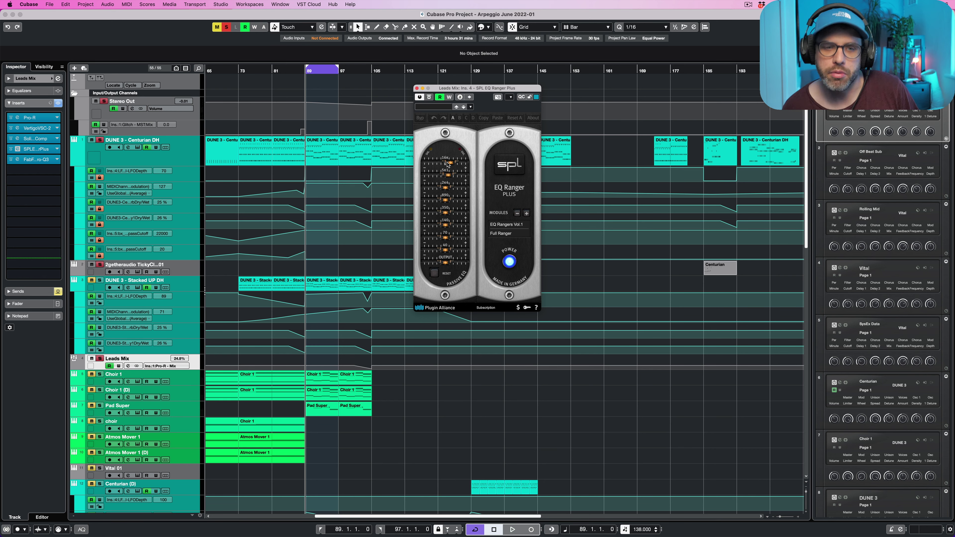
{"action": "left_click", "coordinate": [18, 160]}
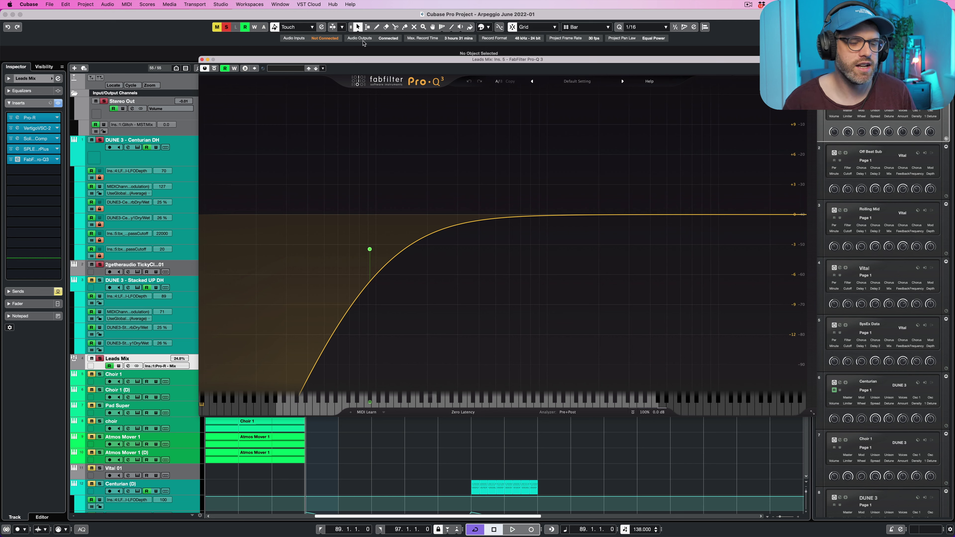
{"action": "mouse_move", "coordinate": [369, 249]}
{"action": "key", "text": "space"}
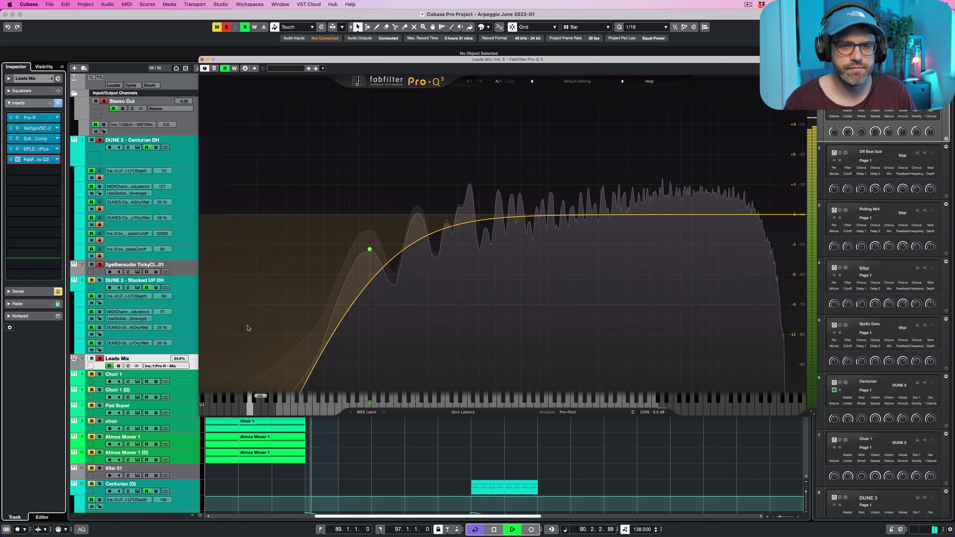
{"action": "left_click", "coordinate": [202, 59]}
{"action": "key", "text": "space"}
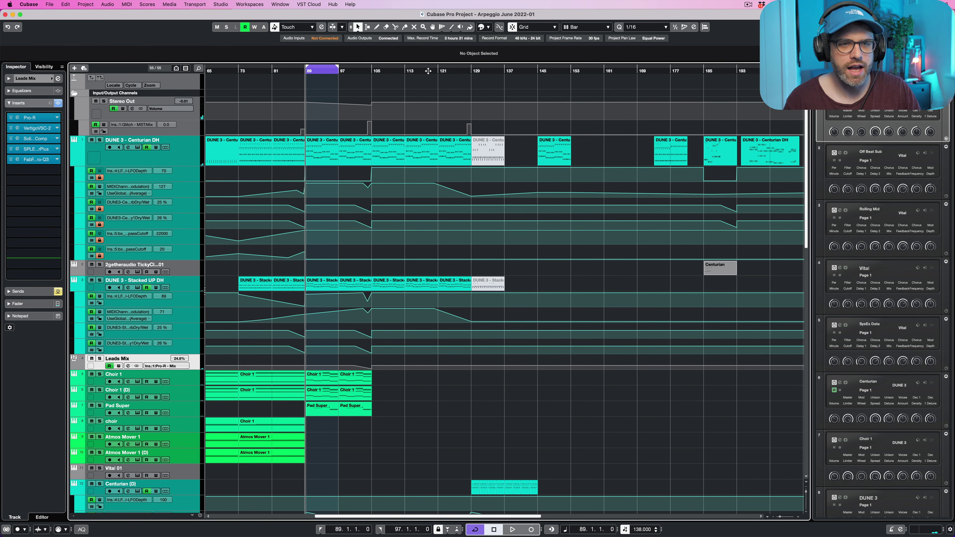
Step: Play back the arrangement without solo from bar 105
{"action": "left_click", "coordinate": [370, 69]}
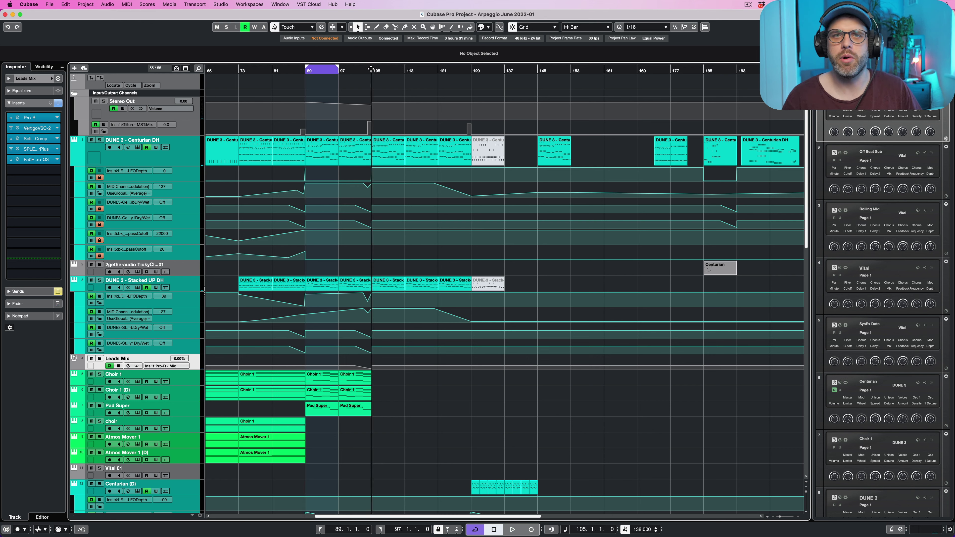
{"action": "key", "text": "space"}
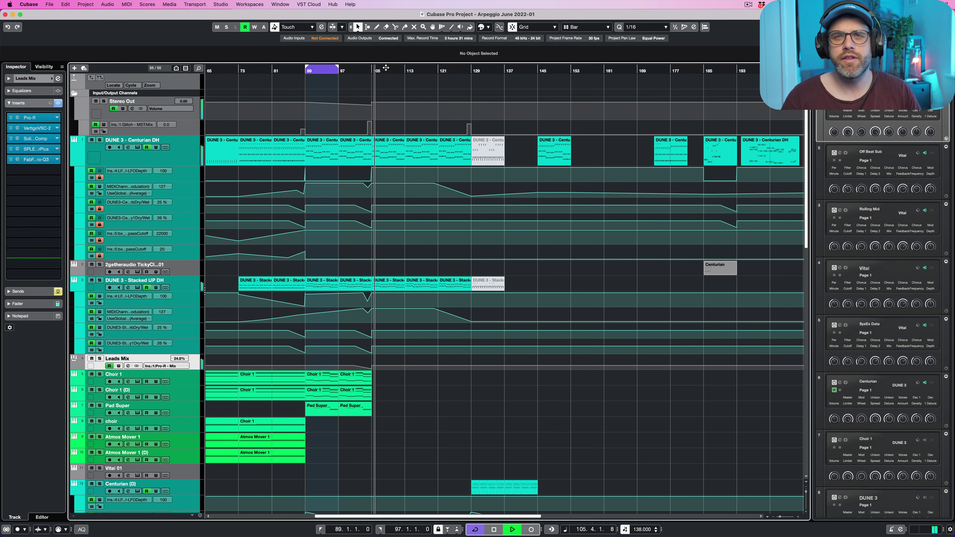